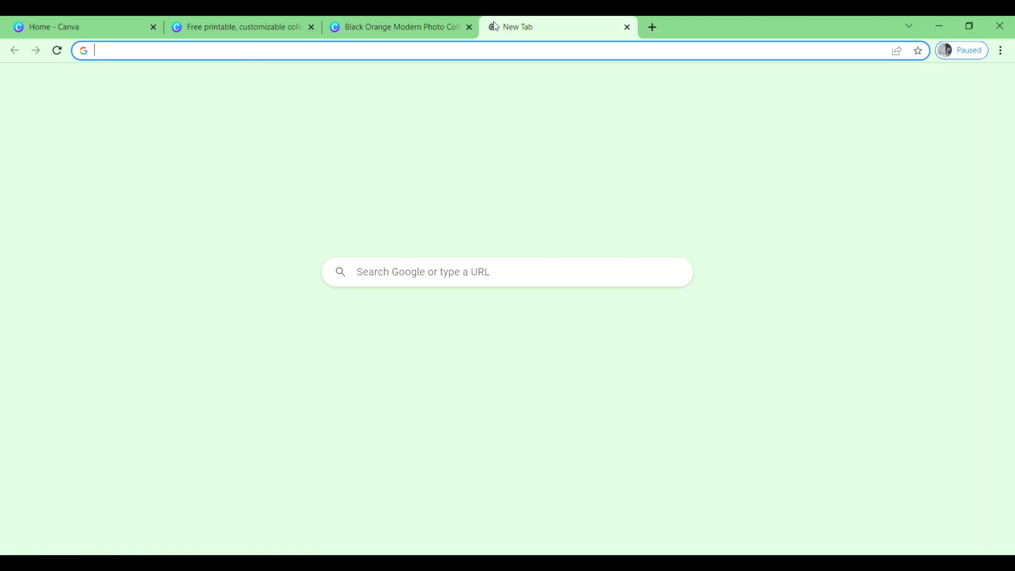
- Search Google for 'canva' and open the Canva.com site from the results
{"action": "left_click", "coordinate": [496, 289]}
{"action": "left_click", "coordinate": [471, 303]}
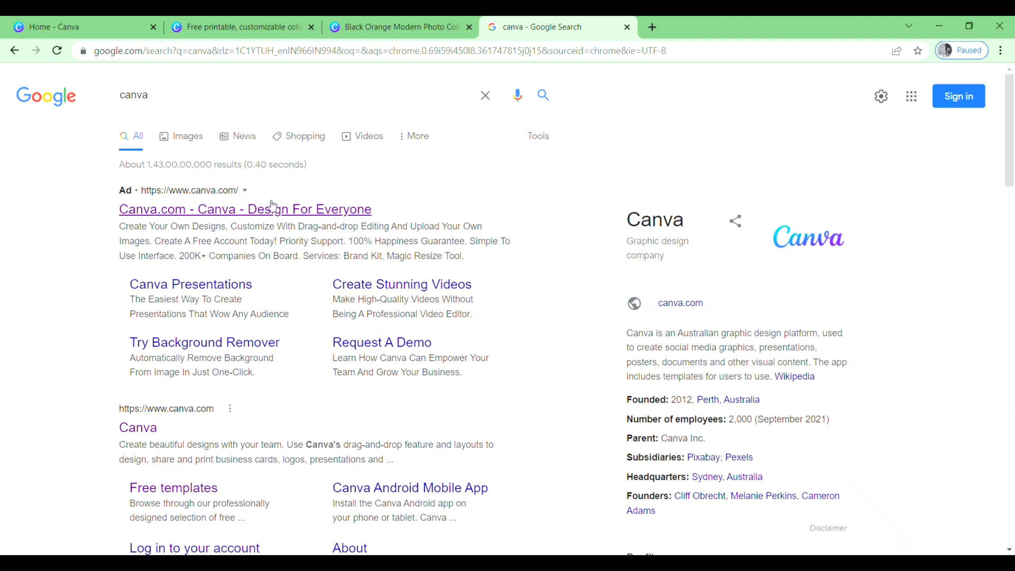
{"action": "left_click", "coordinate": [210, 214]}
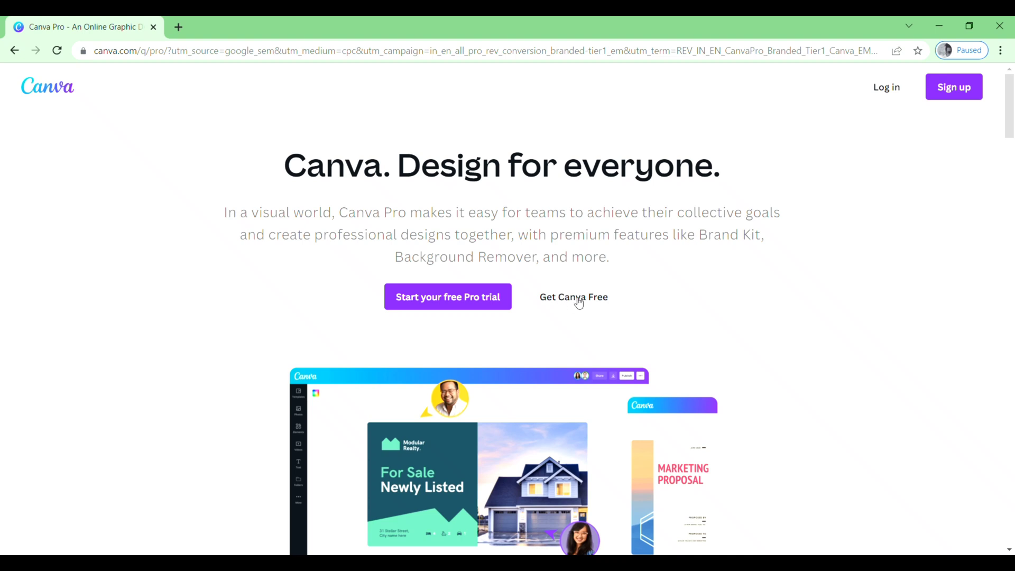
- Continue with free Canva and browse Templates > Resumes > College resume templates
{"action": "left_click", "coordinate": [575, 301]}
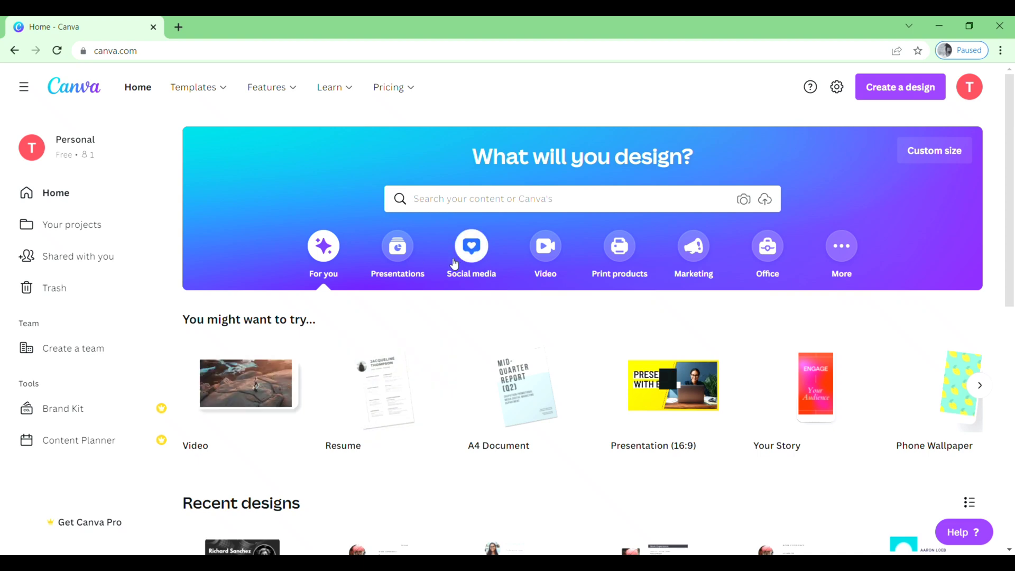
{"action": "left_click", "coordinate": [202, 90]}
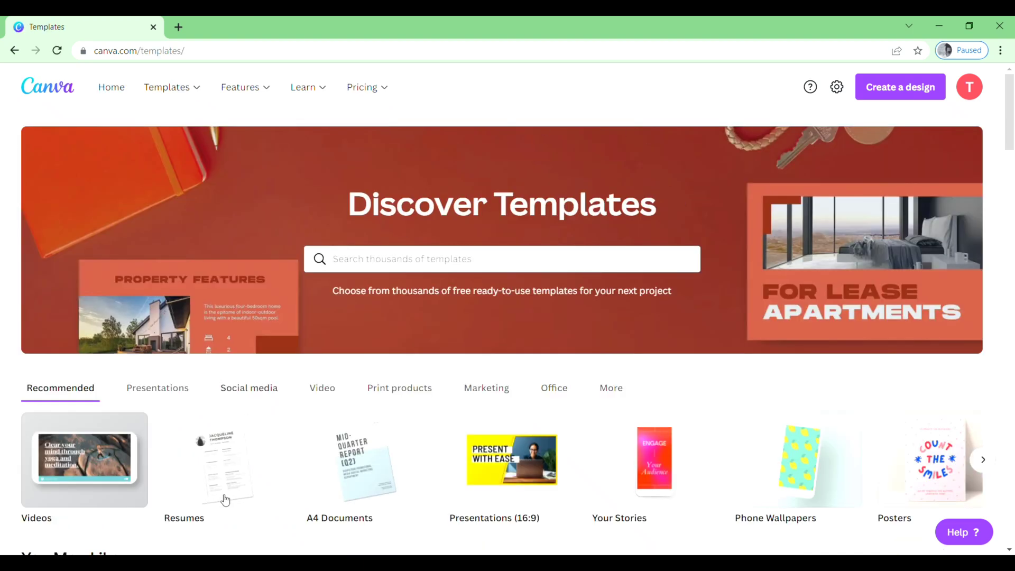
{"action": "left_click", "coordinate": [221, 505]}
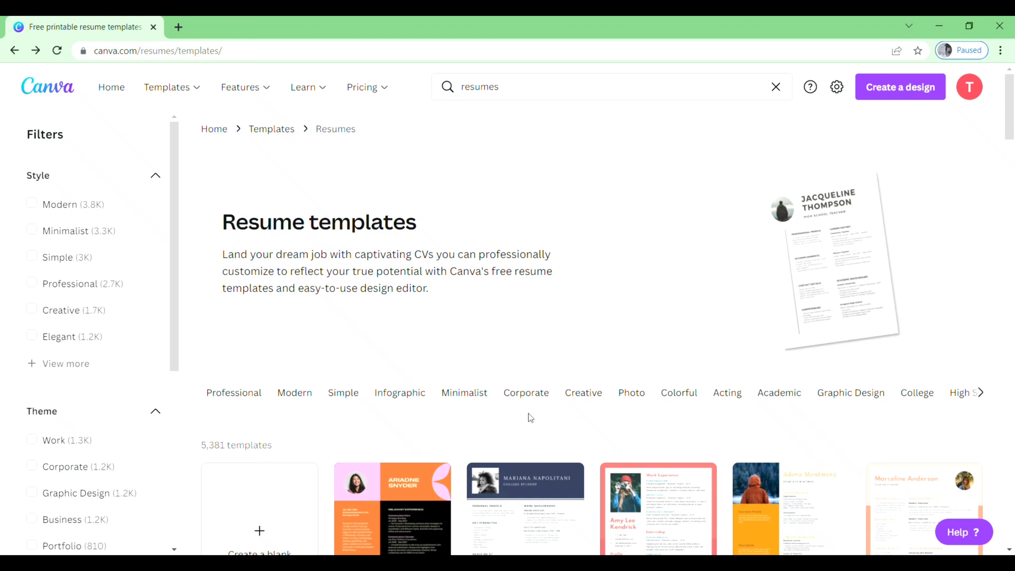
{"action": "left_click", "coordinate": [982, 398]}
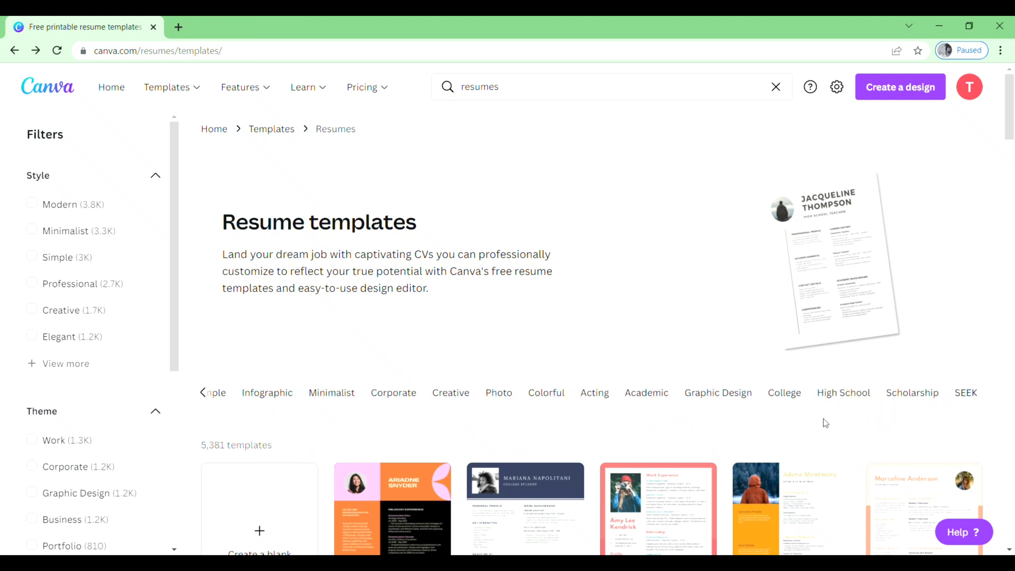
{"action": "left_click", "coordinate": [789, 394]}
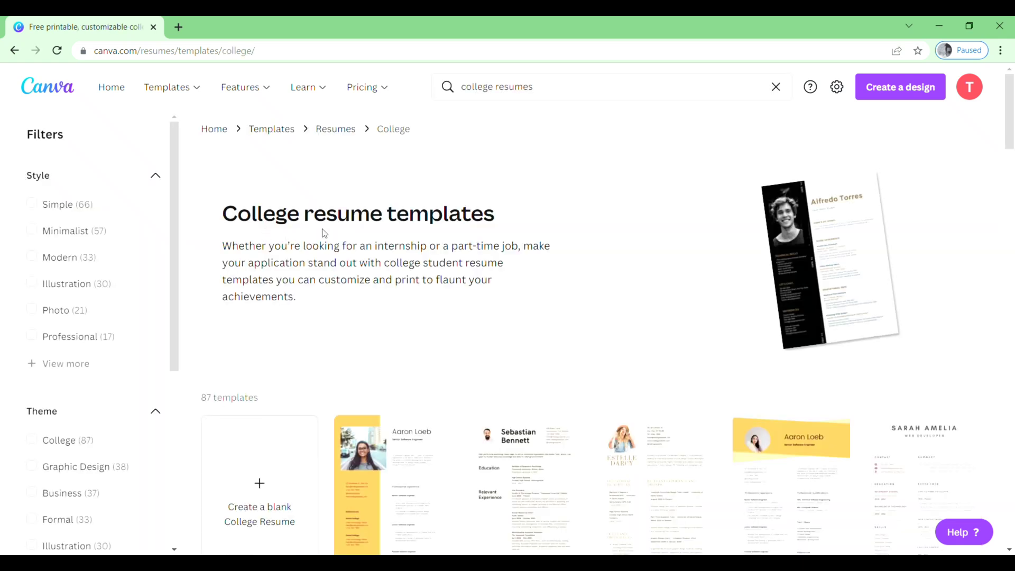
- Open the yellow Bartholomew Henderson resume preview and choose to customize the template
{"action": "scroll", "coordinate": [462, 299], "scroll_direction": "down", "scroll_amount": 3}
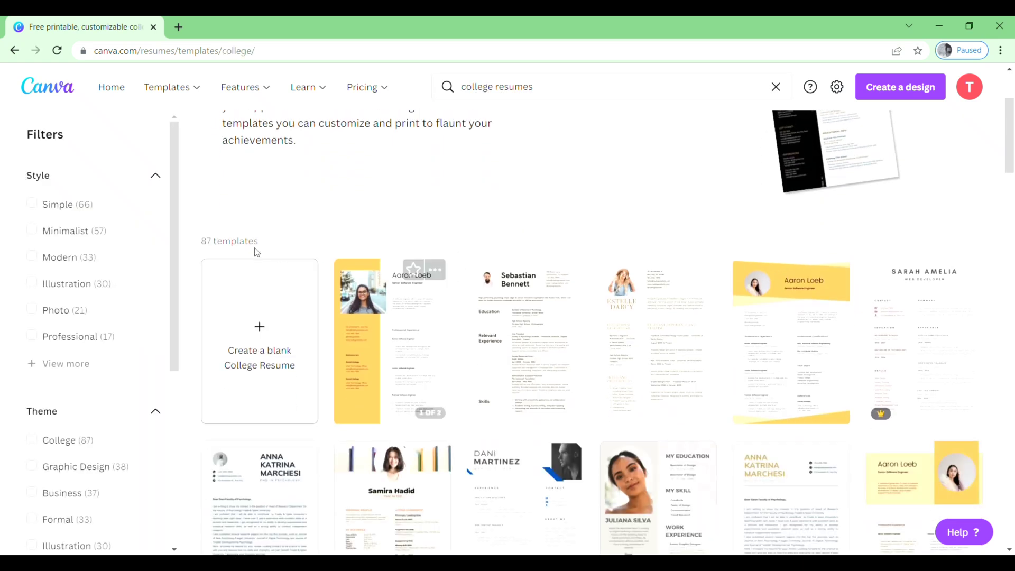
{"action": "left_click_drag", "start_coordinate": [1009, 159], "coordinate": [1011, 327]}
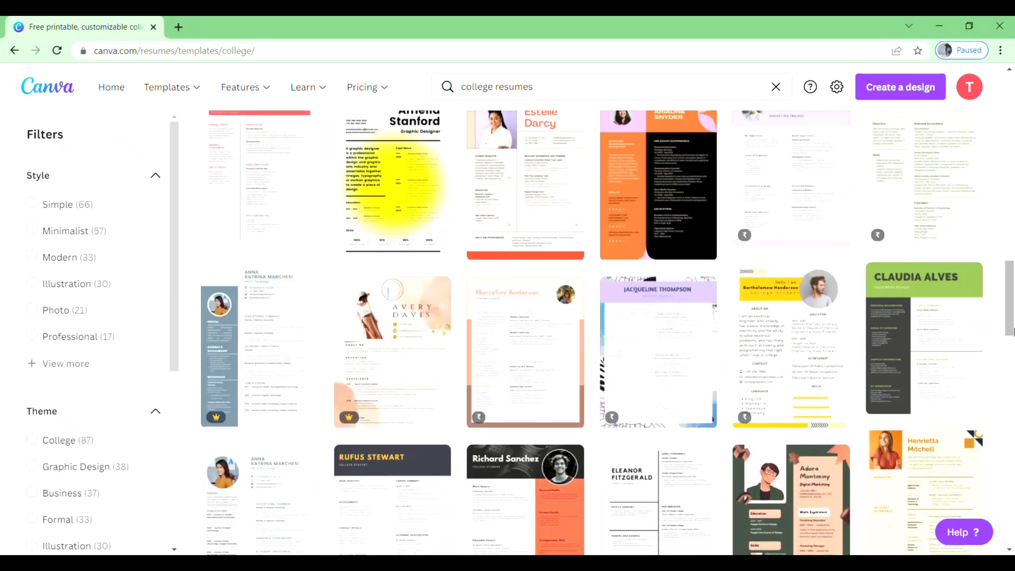
{"action": "left_click", "coordinate": [797, 351]}
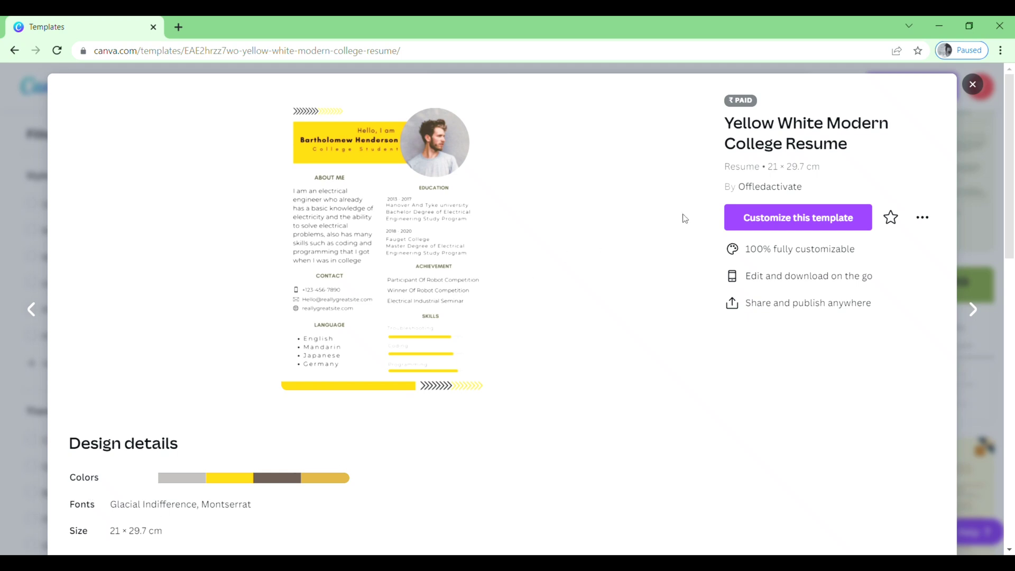
{"action": "left_click", "coordinate": [801, 224]}
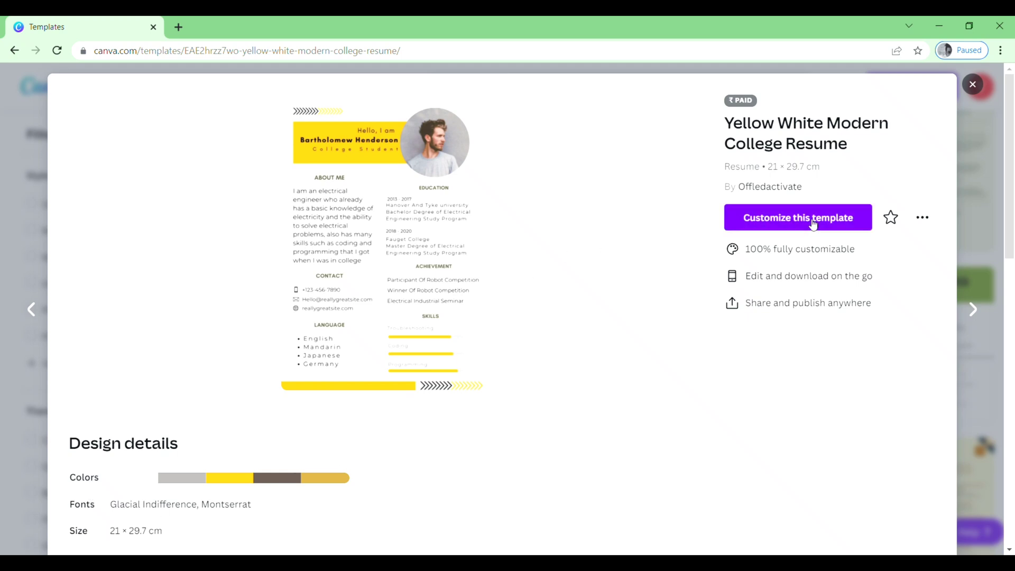
- Zoom into the resume, select the header portrait photo, and show the previously uploaded images
{"action": "scroll", "coordinate": [550, 249], "scroll_direction": "up", "scroll_amount": 5}
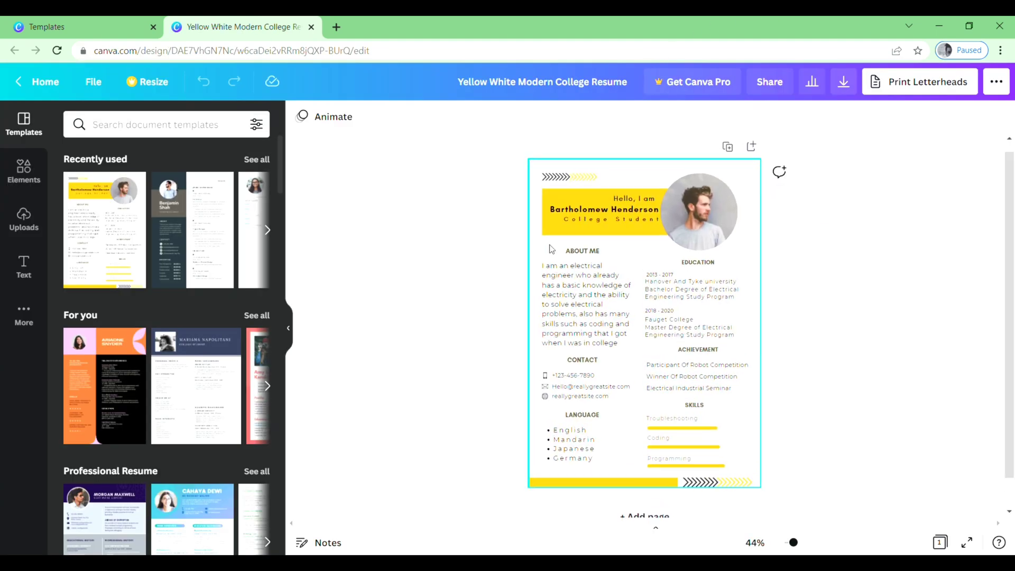
{"action": "scroll", "coordinate": [550, 248], "scroll_direction": "up", "scroll_amount": 5}
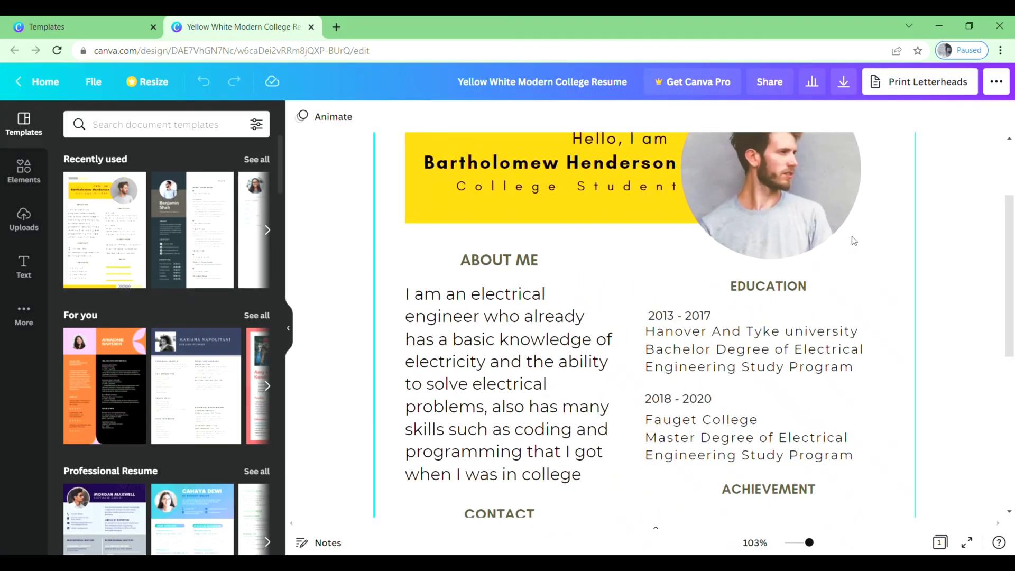
{"action": "scroll", "coordinate": [949, 310], "scroll_direction": "down", "scroll_amount": 3}
{"action": "scroll", "coordinate": [950, 311], "scroll_direction": "up", "scroll_amount": 5}
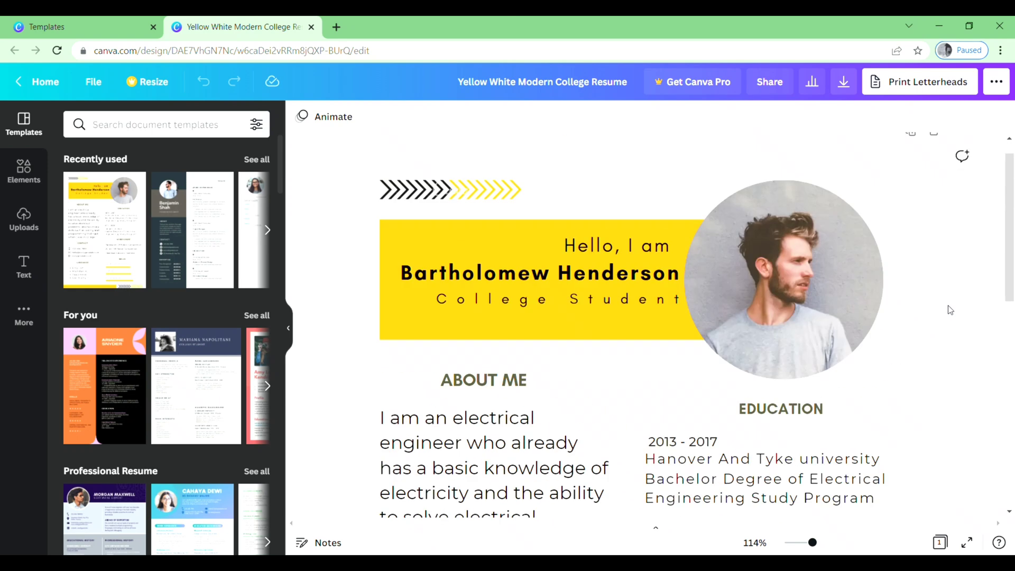
{"action": "scroll", "coordinate": [950, 311], "scroll_direction": "down", "scroll_amount": 1}
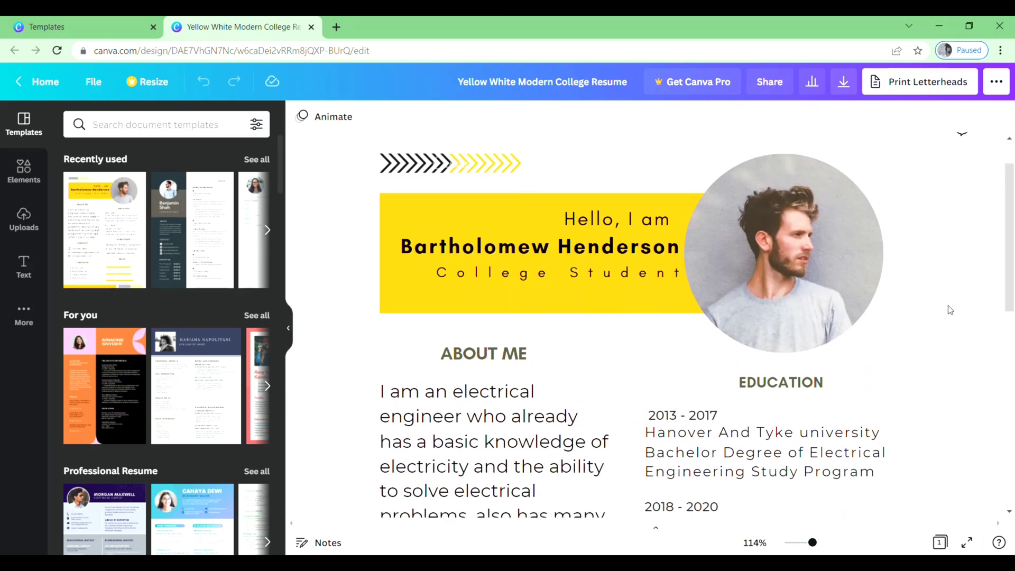
{"action": "left_click", "coordinate": [798, 252]}
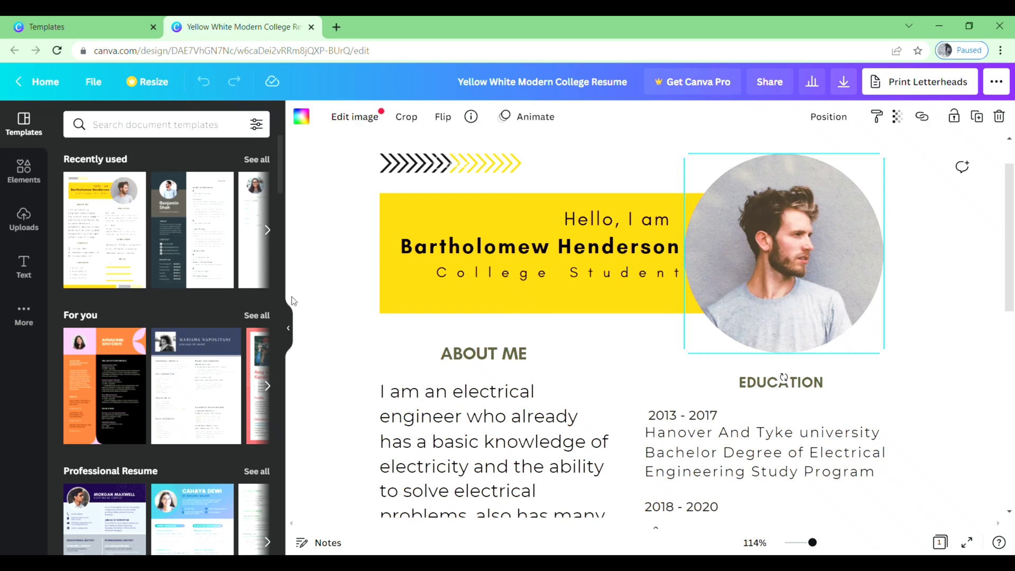
{"action": "left_click", "coordinate": [23, 220]}
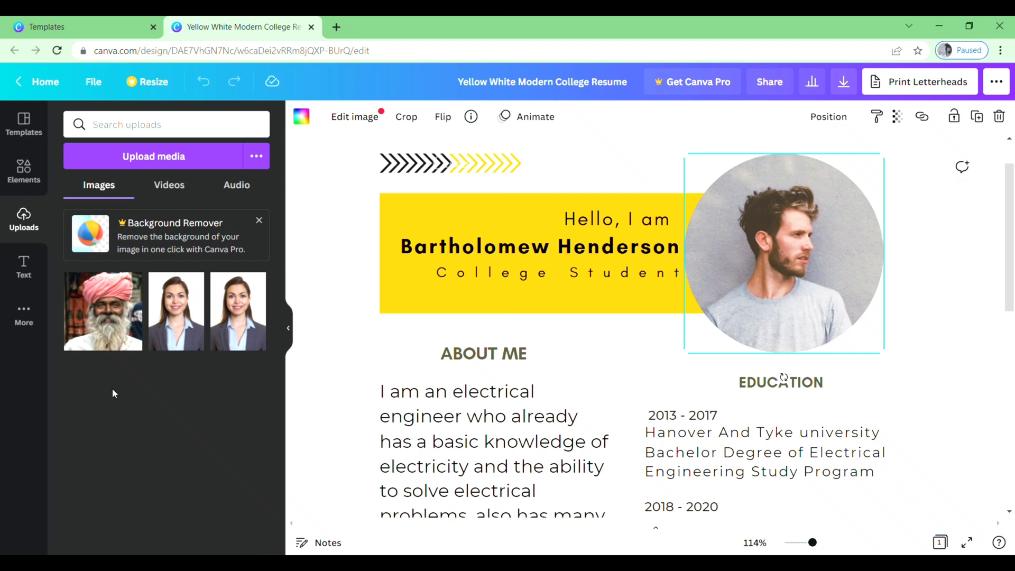
- Remove the original man's photo from the header's circular frame
{"action": "left_click", "coordinate": [147, 162]}
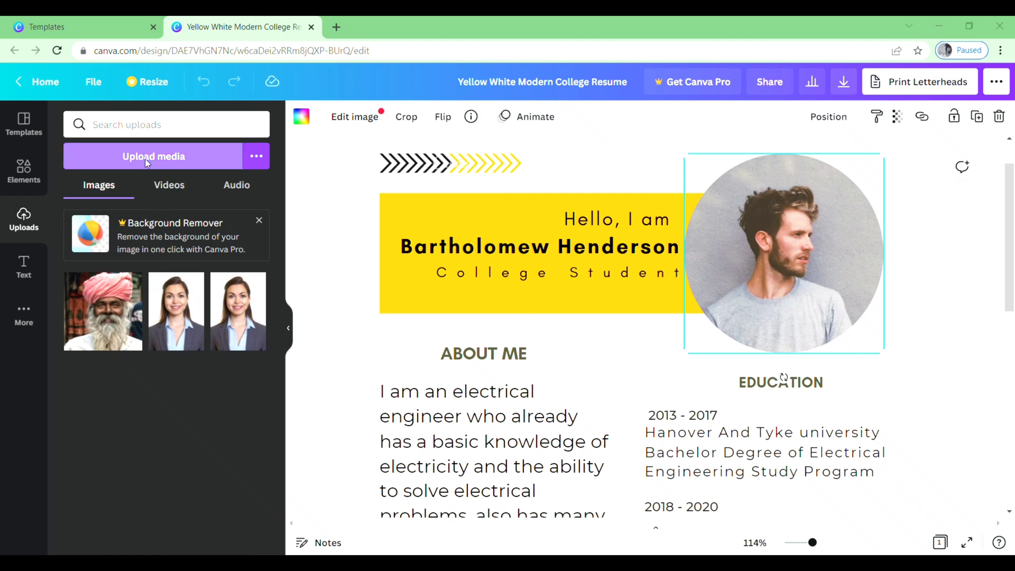
{"action": "left_click", "coordinate": [445, 30]}
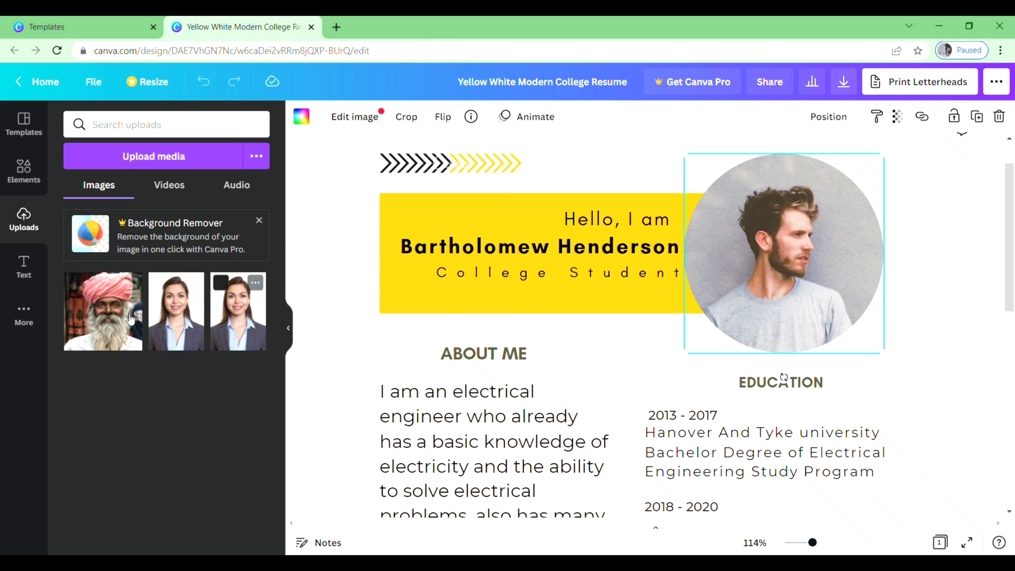
{"action": "left_click", "coordinate": [309, 257]}
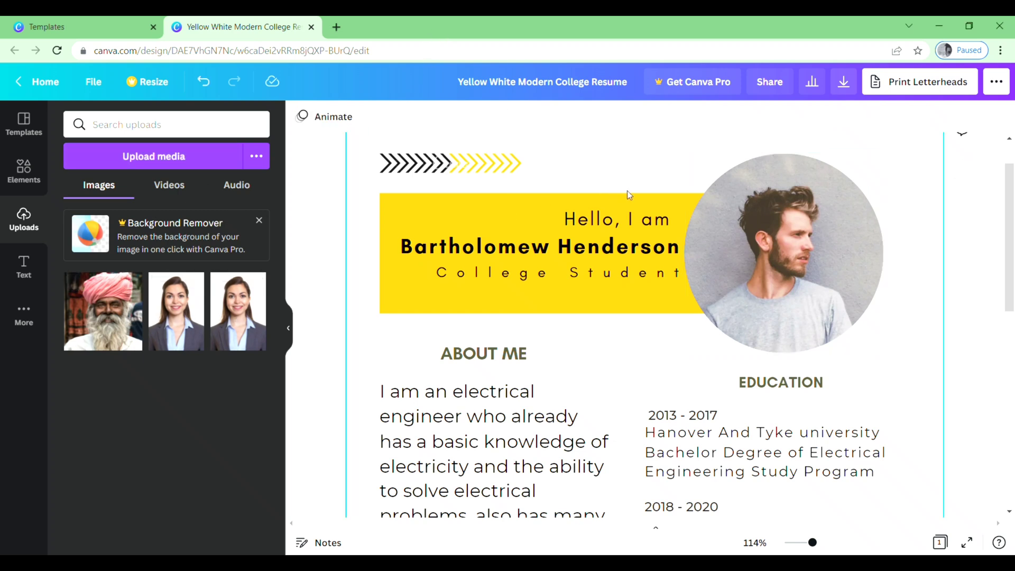
{"action": "left_click", "coordinate": [775, 239]}
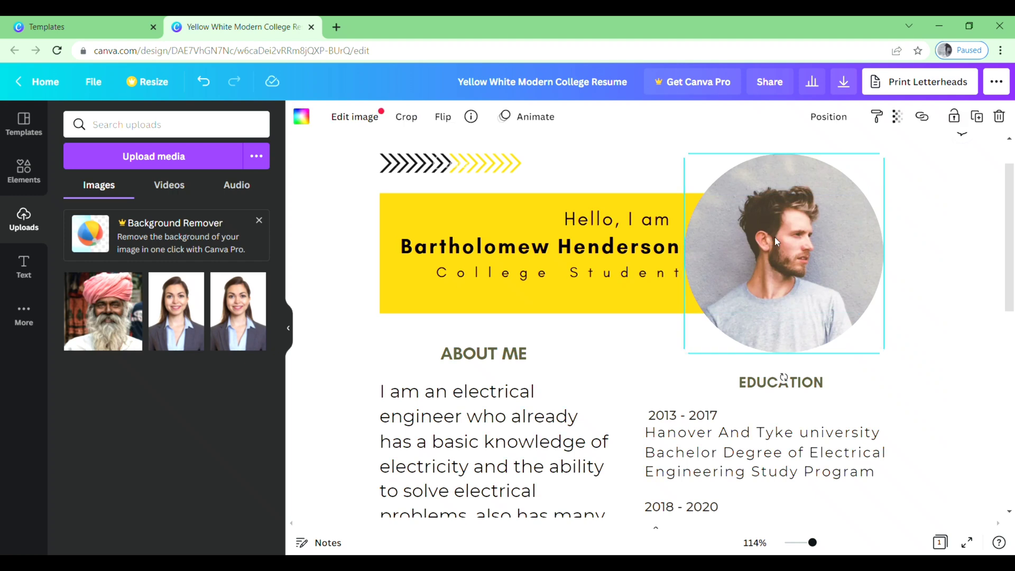
{"action": "key", "text": "Delete"}
{"action": "key", "text": "Delete"}
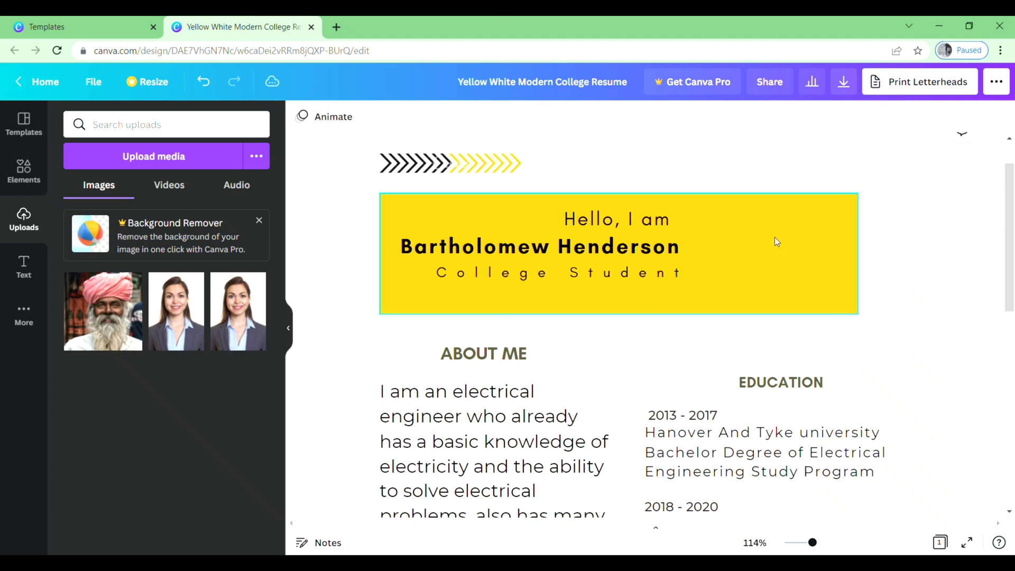
- Add the pink-turban man's photo and shrink it to sit at the header's right end
{"action": "left_click", "coordinate": [124, 311]}
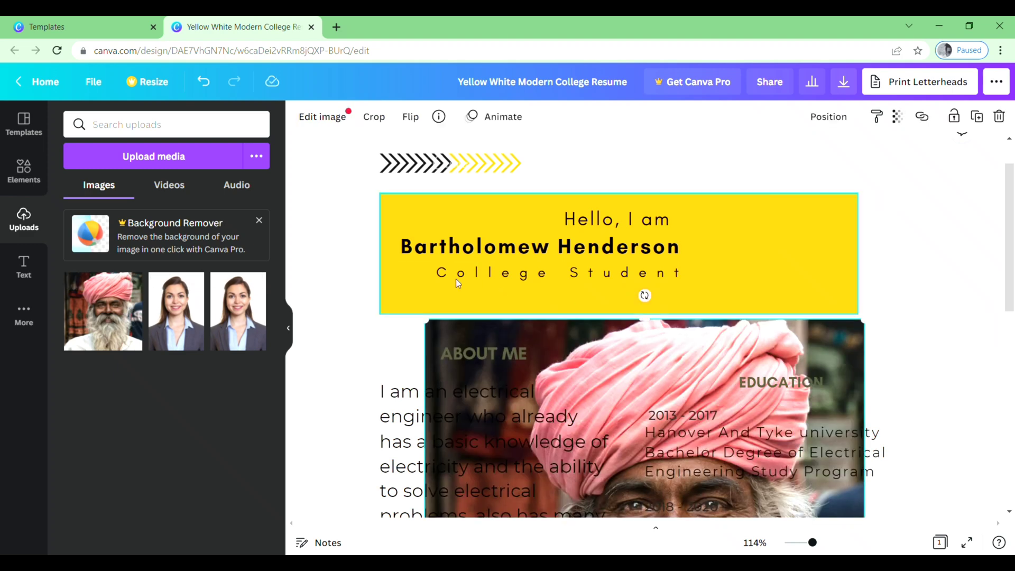
{"action": "left_click_drag", "start_coordinate": [430, 329], "coordinate": [563, 454]}
{"action": "left_click_drag", "start_coordinate": [653, 480], "coordinate": [673, 170]}
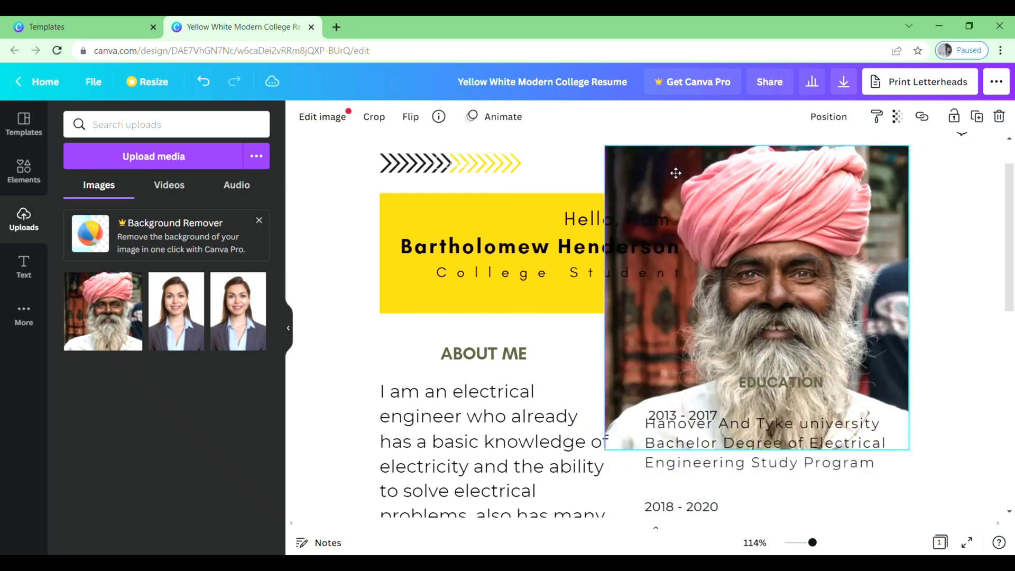
{"action": "left_click_drag", "start_coordinate": [919, 460], "coordinate": [798, 339]}
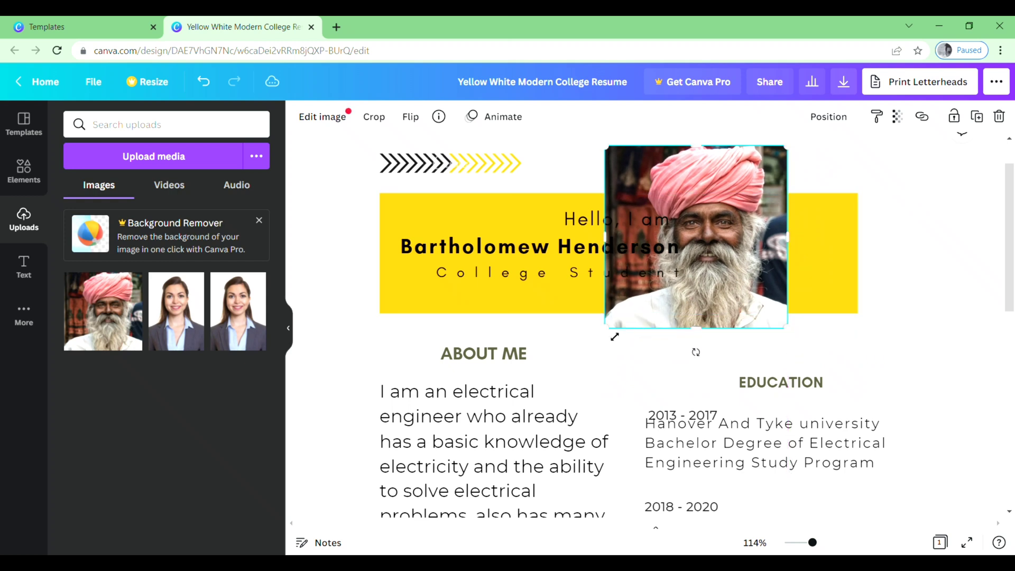
{"action": "left_click_drag", "start_coordinate": [614, 337], "coordinate": [665, 287]}
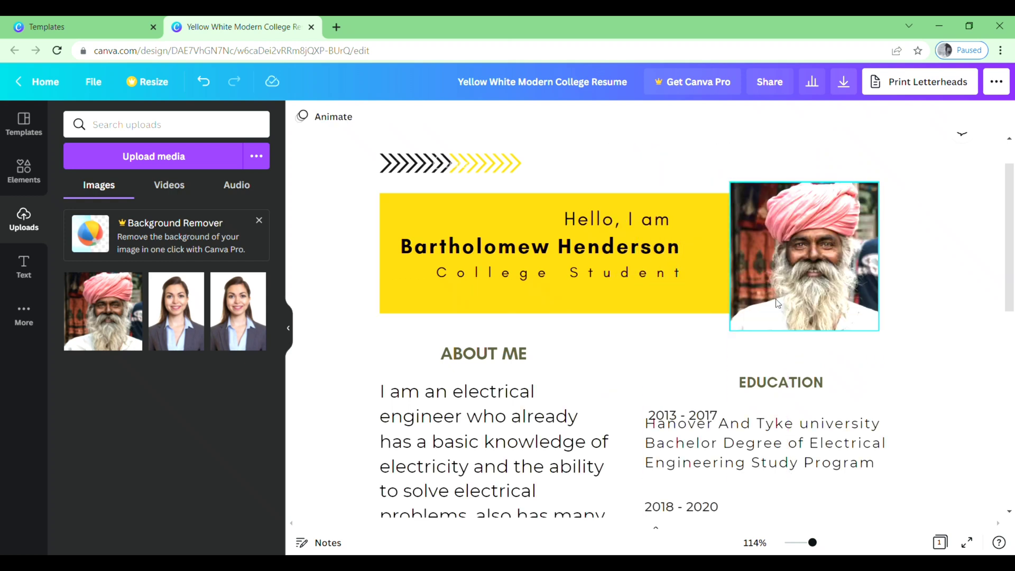
{"action": "left_click", "coordinate": [776, 302]}
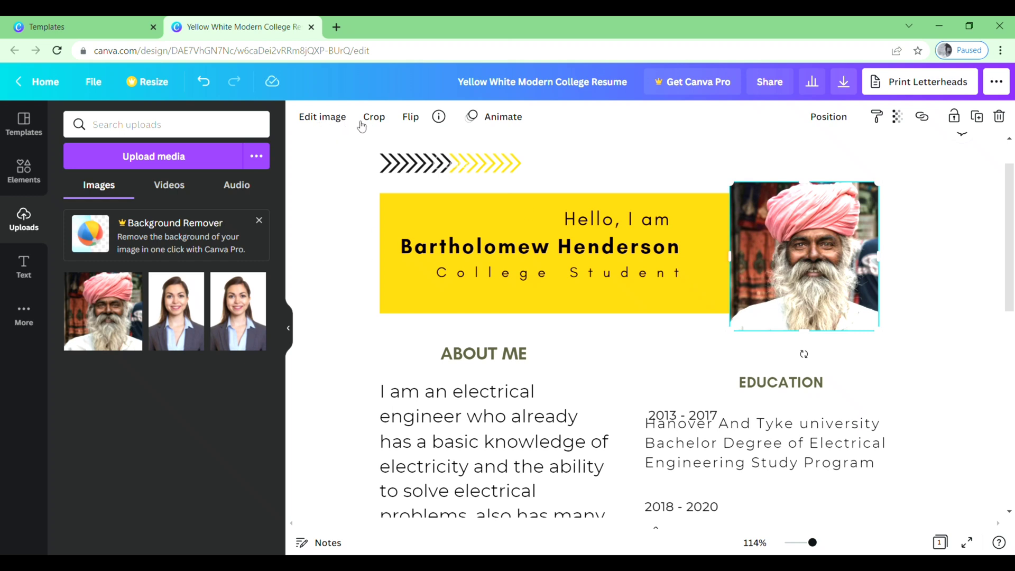
{"action": "left_click", "coordinate": [323, 117]}
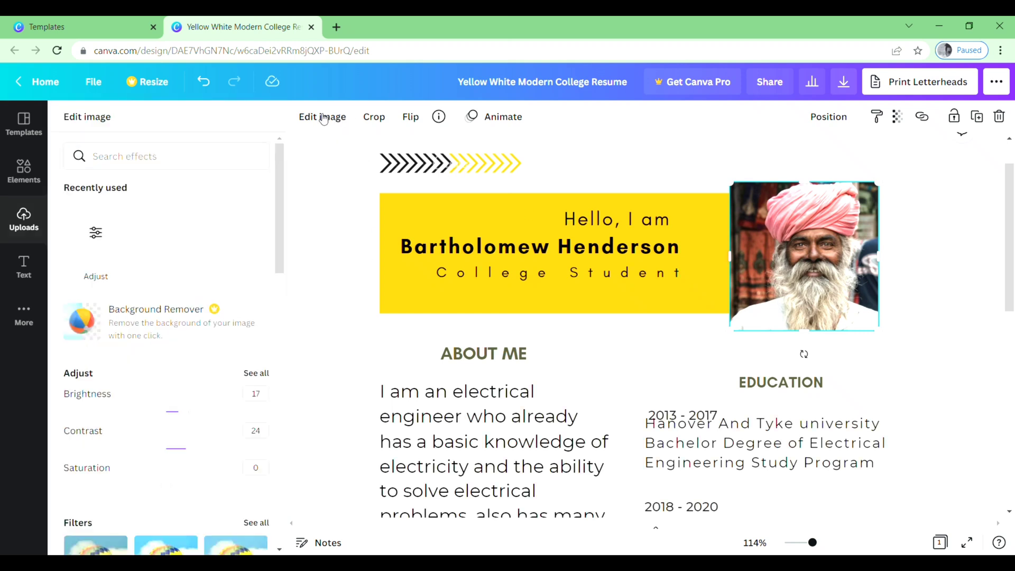
{"action": "left_click_drag", "start_coordinate": [281, 239], "coordinate": [270, 208]}
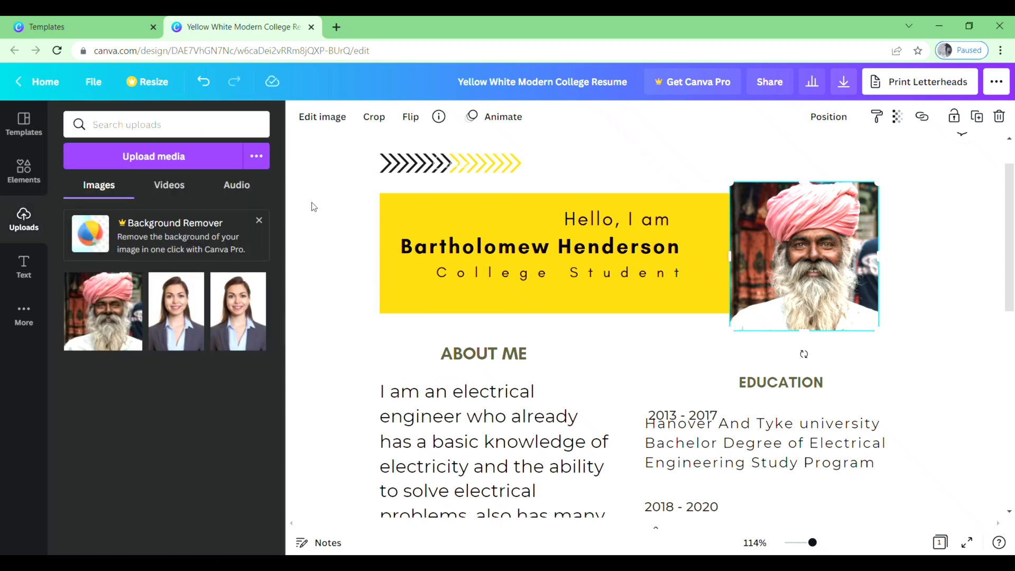
{"action": "left_click", "coordinate": [477, 248]}
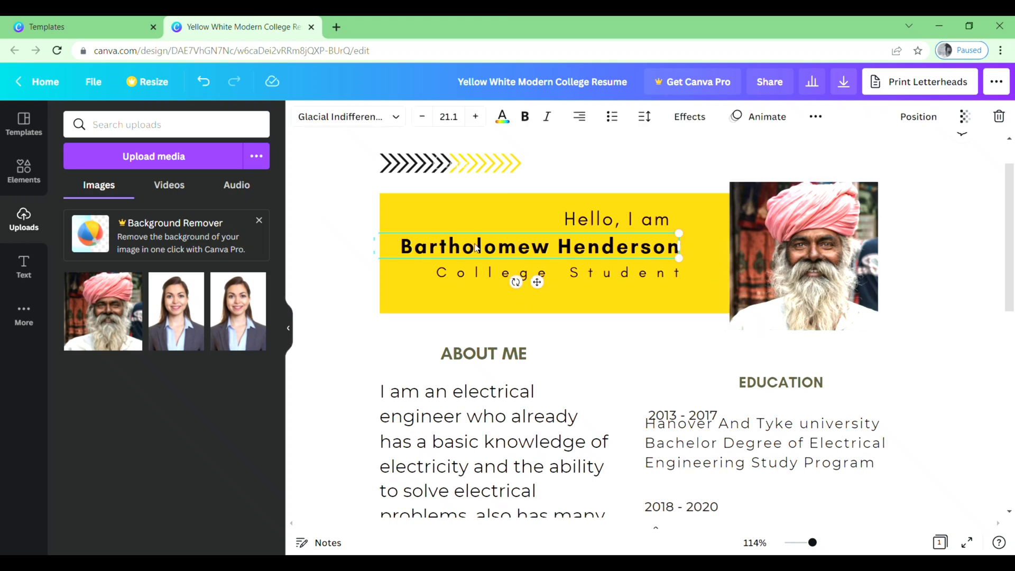
- Clear the sample name in the yellow header and type the new full name in capitals
{"action": "key", "text": "Delete"}
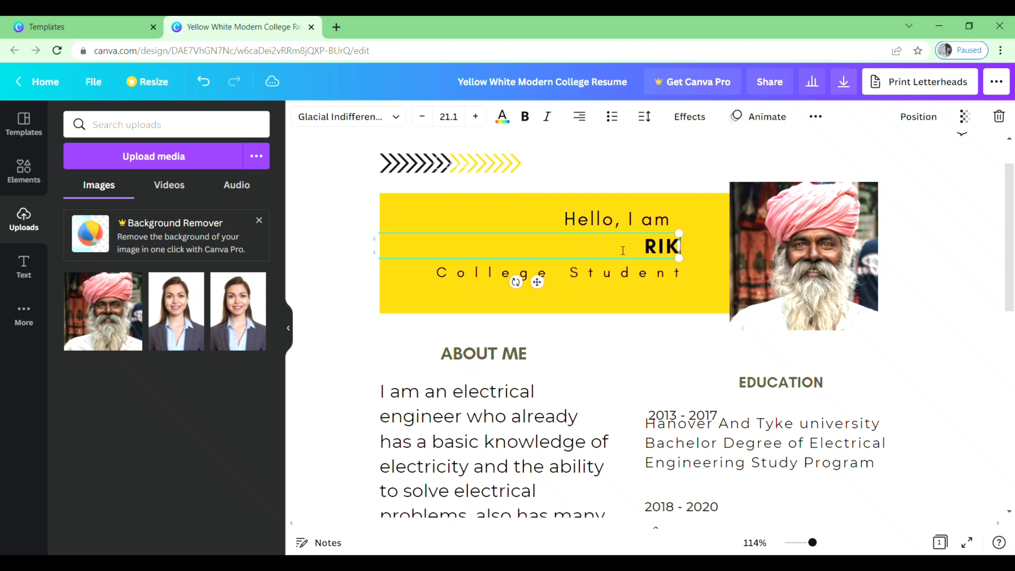
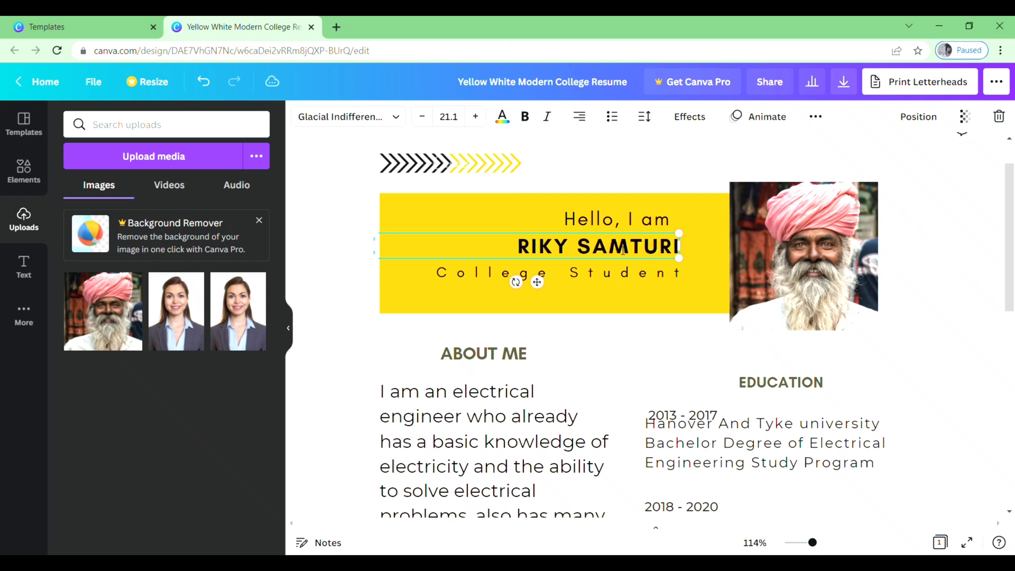
{"action": "left_click", "coordinate": [670, 332]}
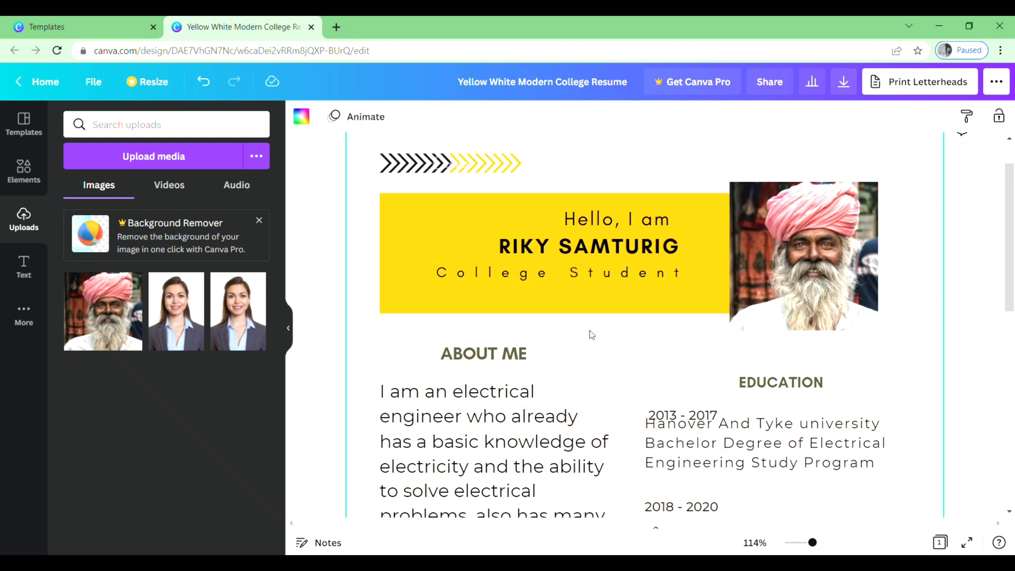
- Delete the website line and its globe icon from the Contact section
{"action": "scroll", "coordinate": [591, 335], "scroll_direction": "down", "scroll_amount": 3}
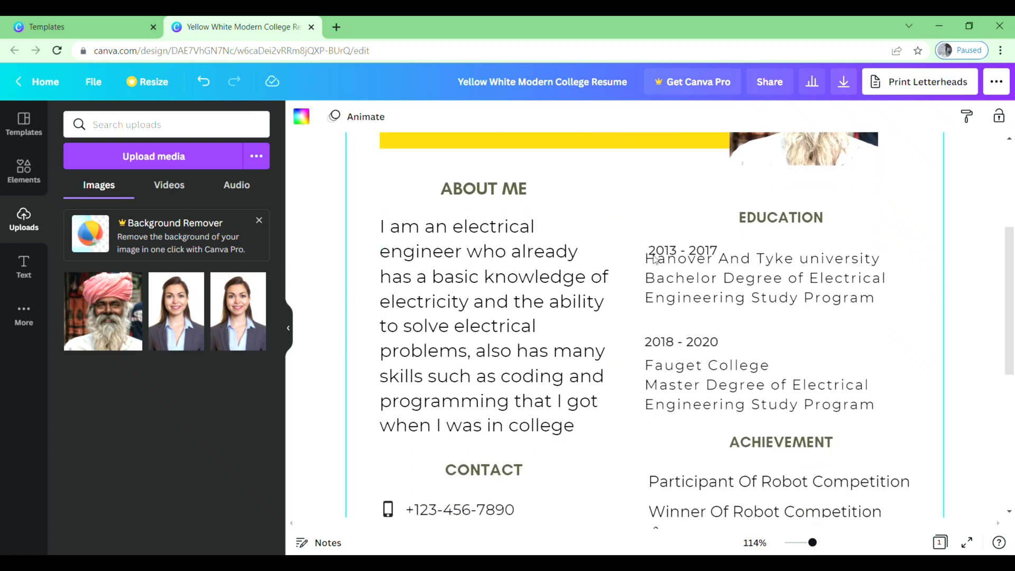
{"action": "scroll", "coordinate": [658, 349], "scroll_direction": "down", "scroll_amount": 3}
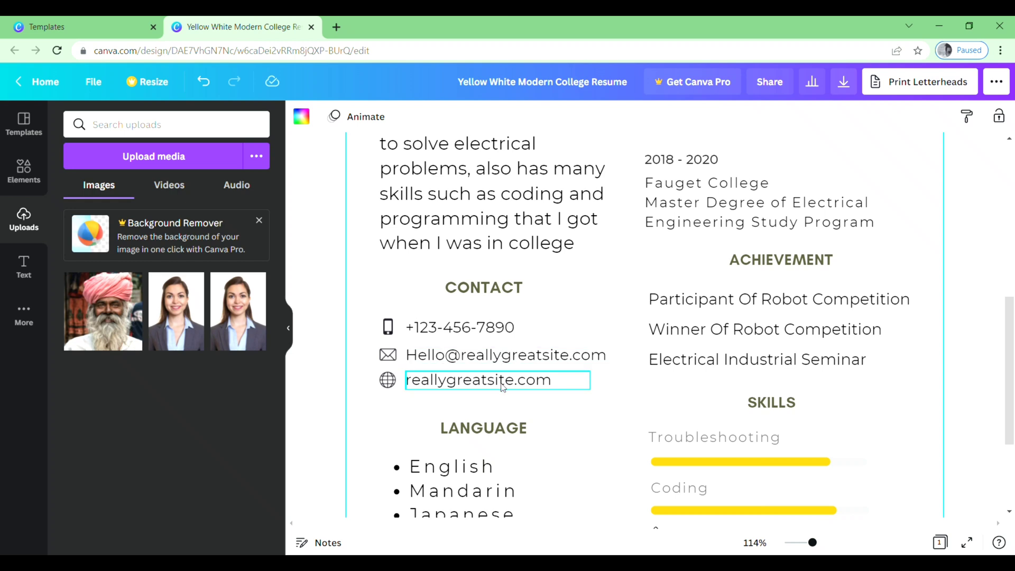
{"action": "left_click", "coordinate": [460, 381]}
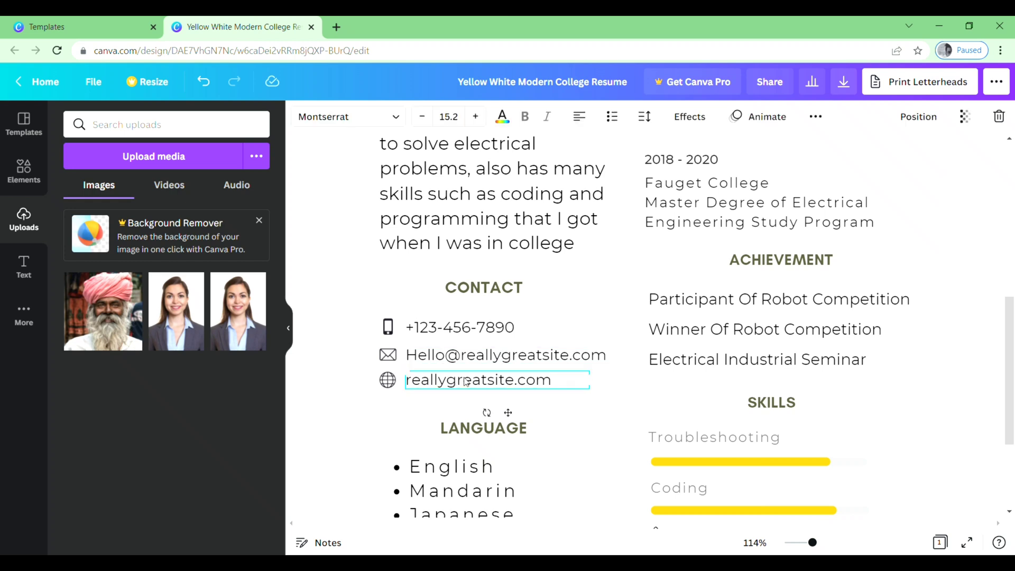
{"action": "key", "text": "Delete"}
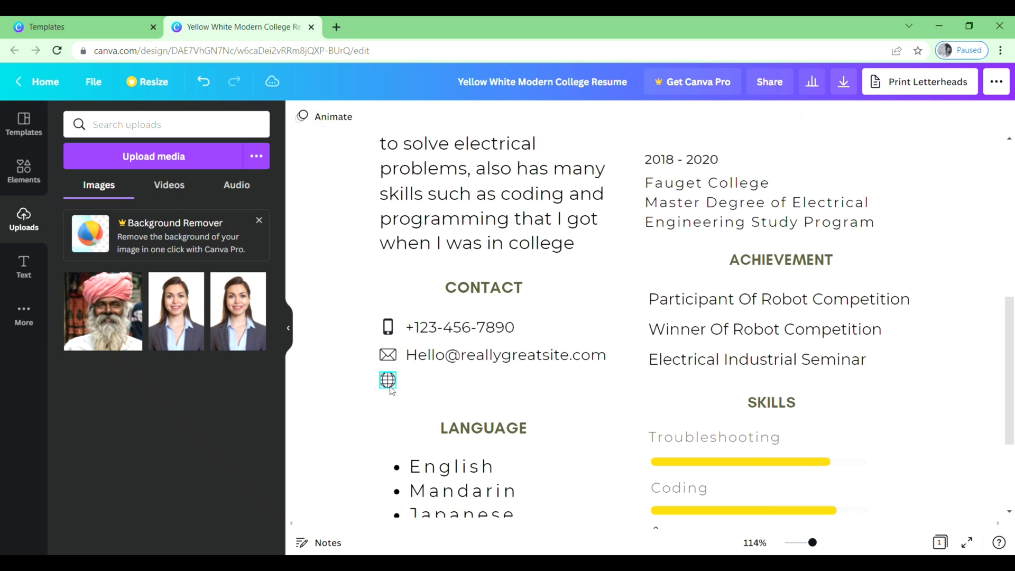
{"action": "left_click", "coordinate": [388, 382]}
{"action": "key", "text": "Delete"}
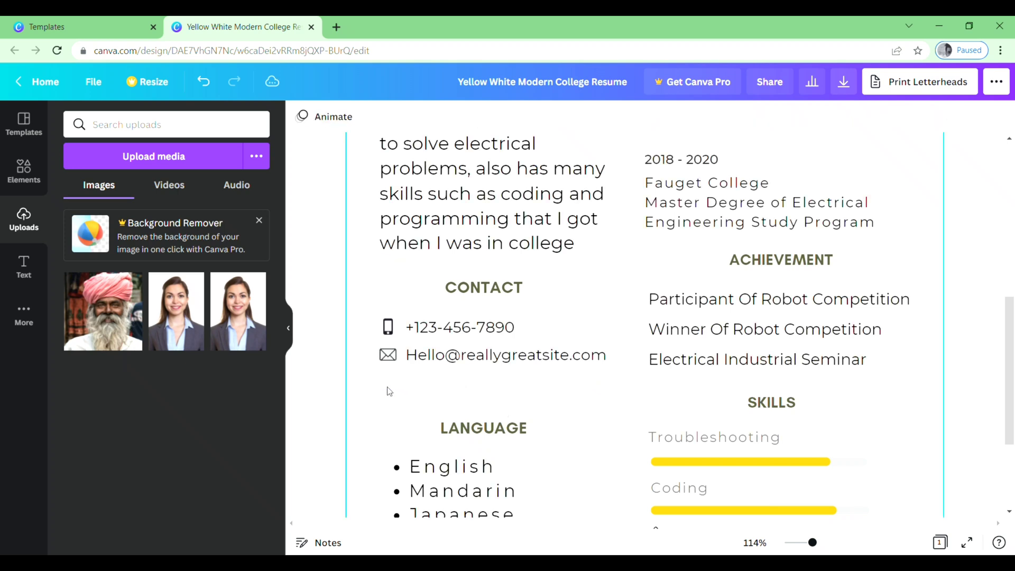
- Delete the ACHIEVEMENT heading from the right column
{"action": "scroll", "coordinate": [584, 404], "scroll_direction": "down", "scroll_amount": 3}
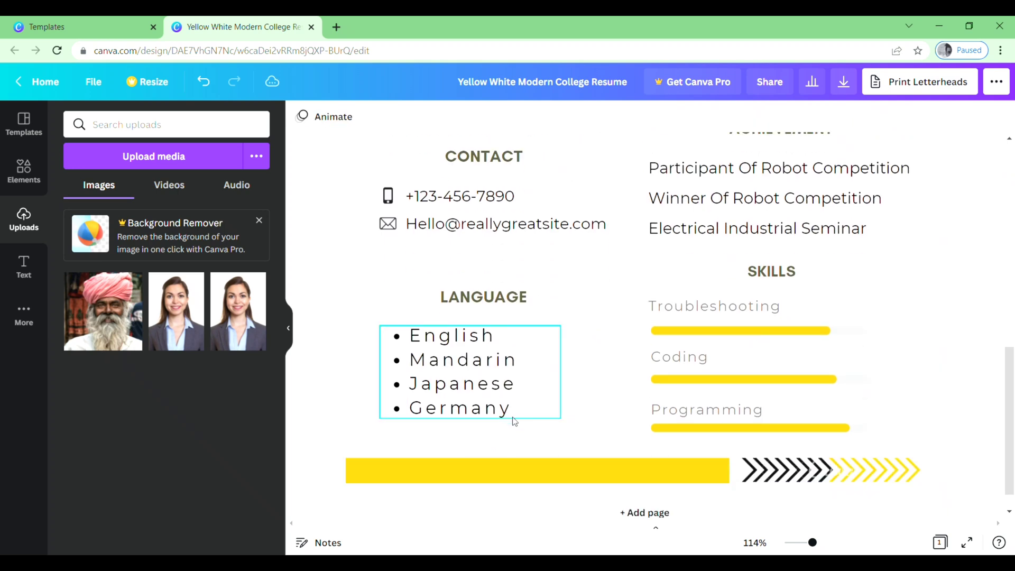
{"action": "scroll", "coordinate": [754, 427], "scroll_direction": "down", "scroll_amount": 1}
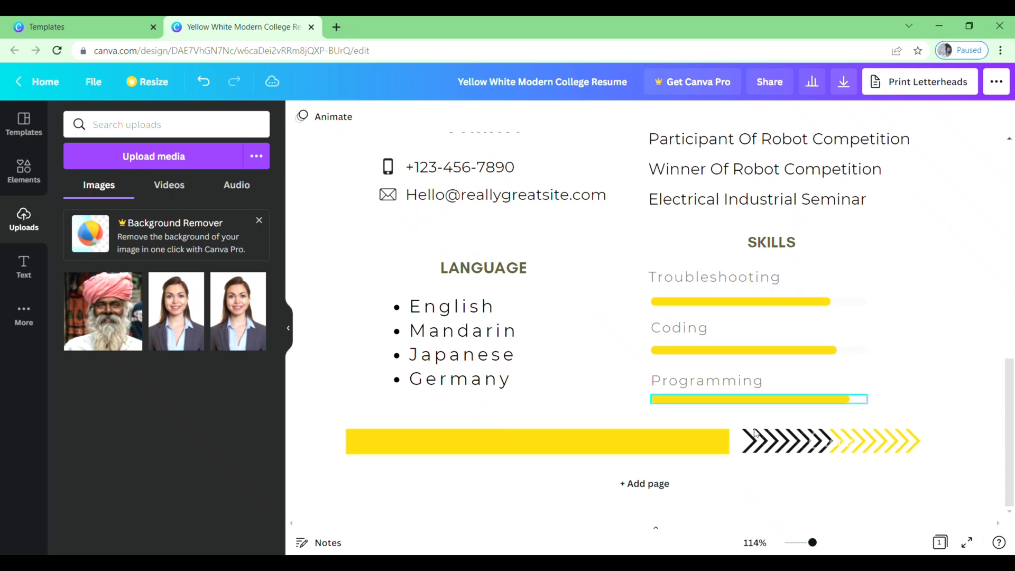
{"action": "scroll", "coordinate": [753, 427], "scroll_direction": "up", "scroll_amount": 4}
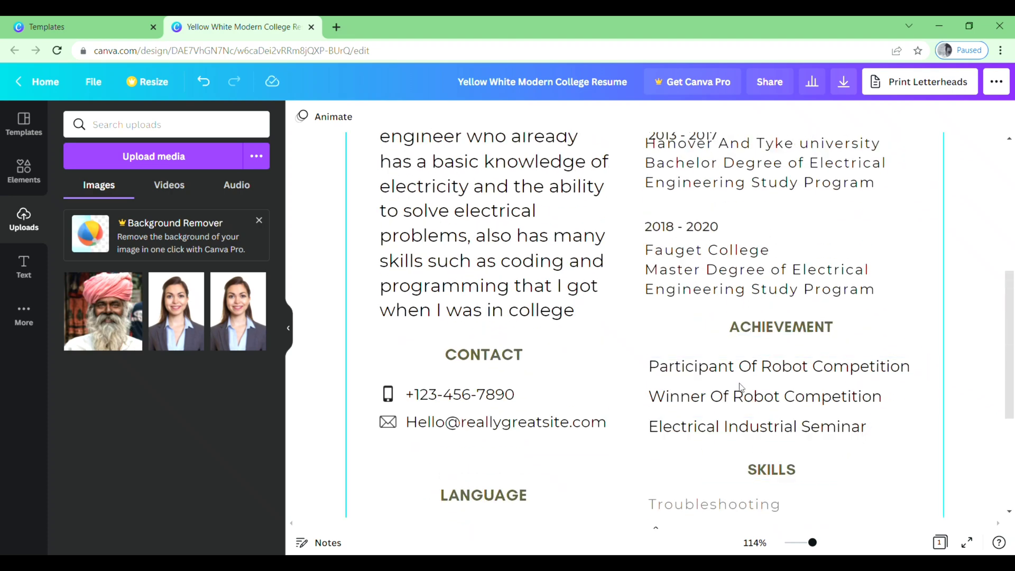
{"action": "scroll", "coordinate": [743, 389], "scroll_direction": "down", "scroll_amount": 2}
{"action": "scroll", "coordinate": [740, 386], "scroll_direction": "up", "scroll_amount": 1}
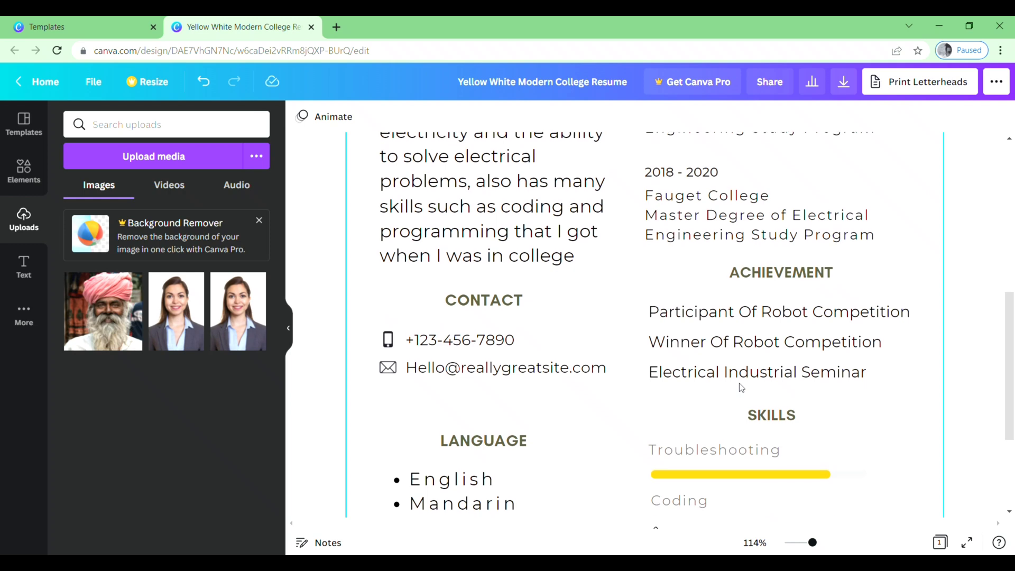
{"action": "scroll", "coordinate": [740, 388], "scroll_direction": "down", "scroll_amount": 1}
{"action": "left_click", "coordinate": [784, 256]}
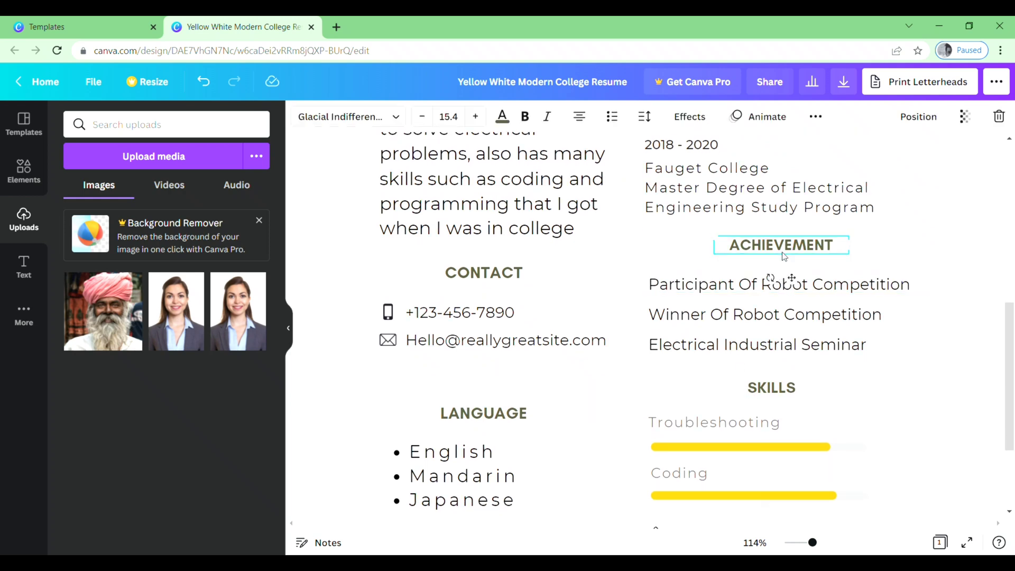
{"action": "key", "text": "Delete"}
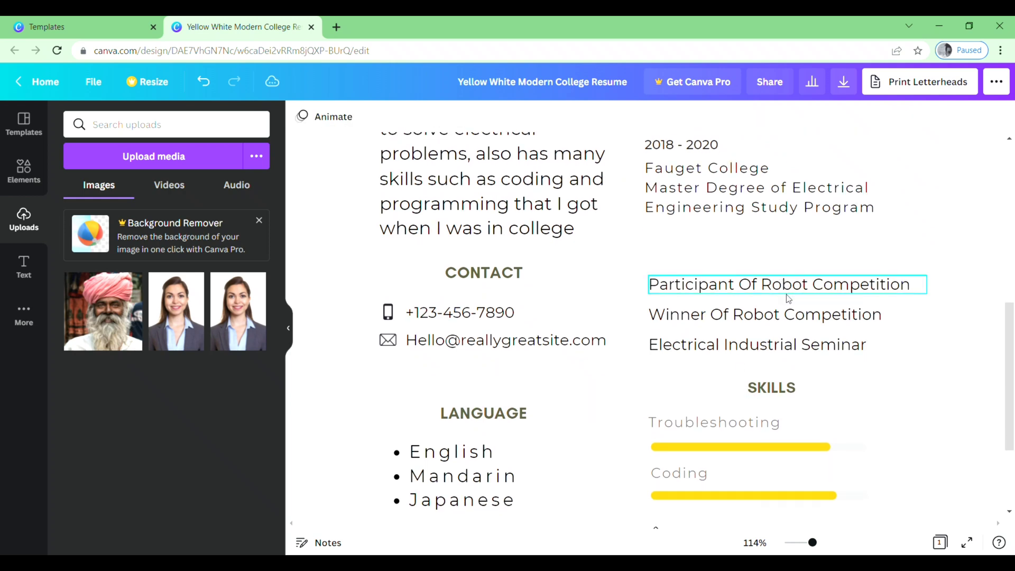
- Delete the robot competition participant, robot competition winner, and electrical industrial seminar entries
{"action": "left_click", "coordinate": [788, 294]}
{"action": "key", "text": "Delete"}
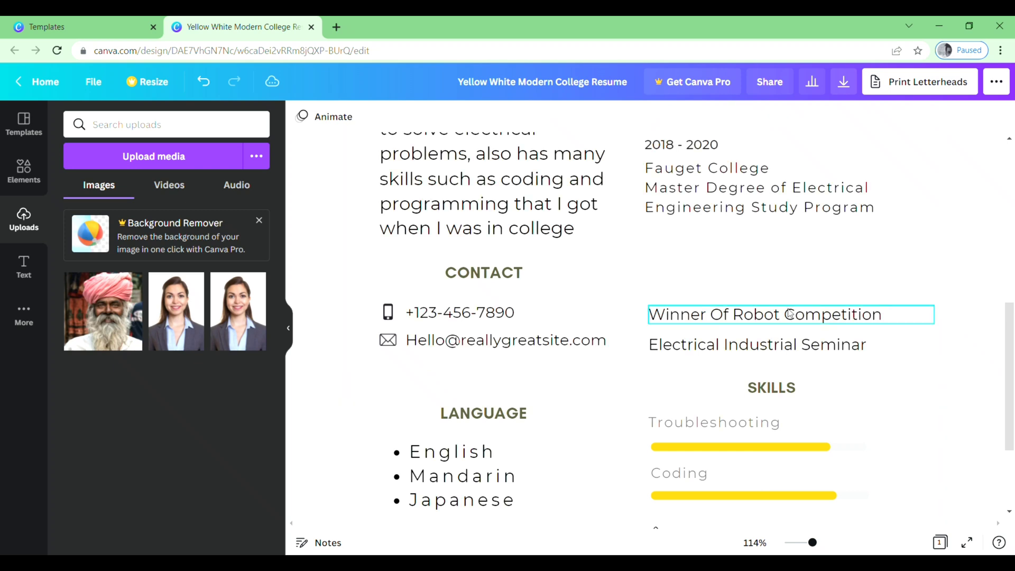
{"action": "left_click", "coordinate": [789, 317]}
{"action": "key", "text": "Delete"}
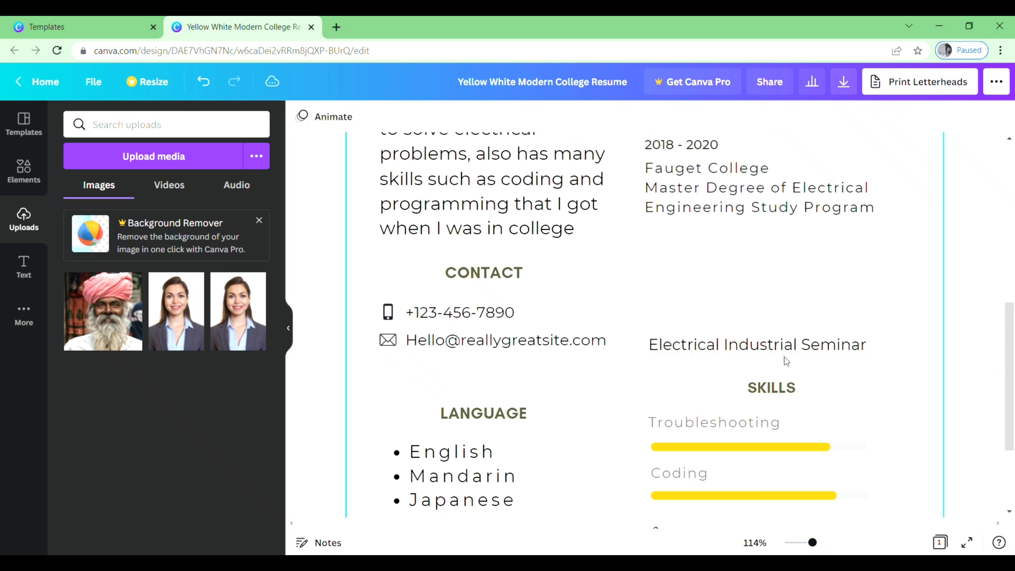
{"action": "left_click", "coordinate": [781, 355]}
{"action": "key", "text": "Delete"}
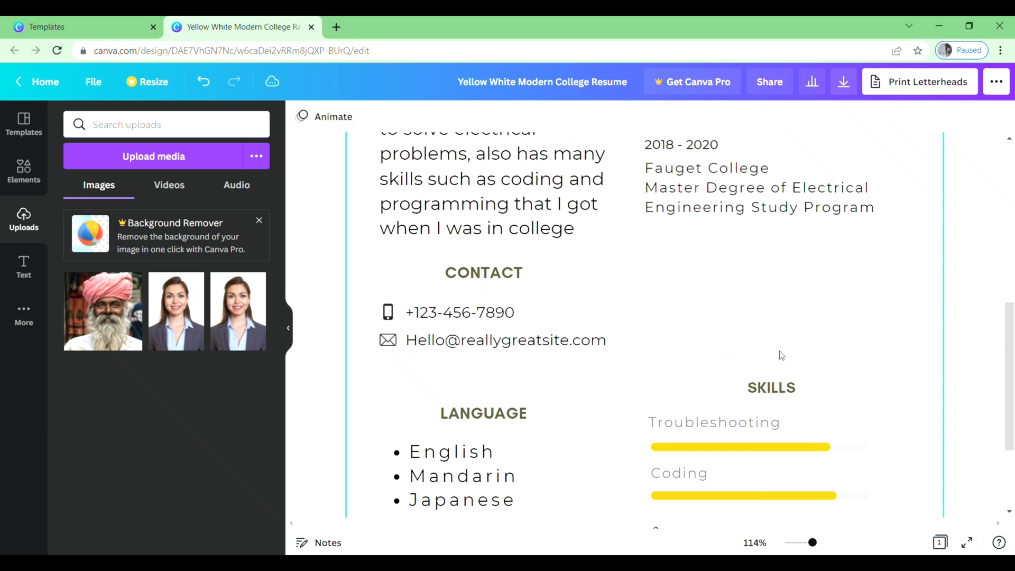
{"action": "scroll", "coordinate": [725, 276], "scroll_direction": "down", "scroll_amount": 1}
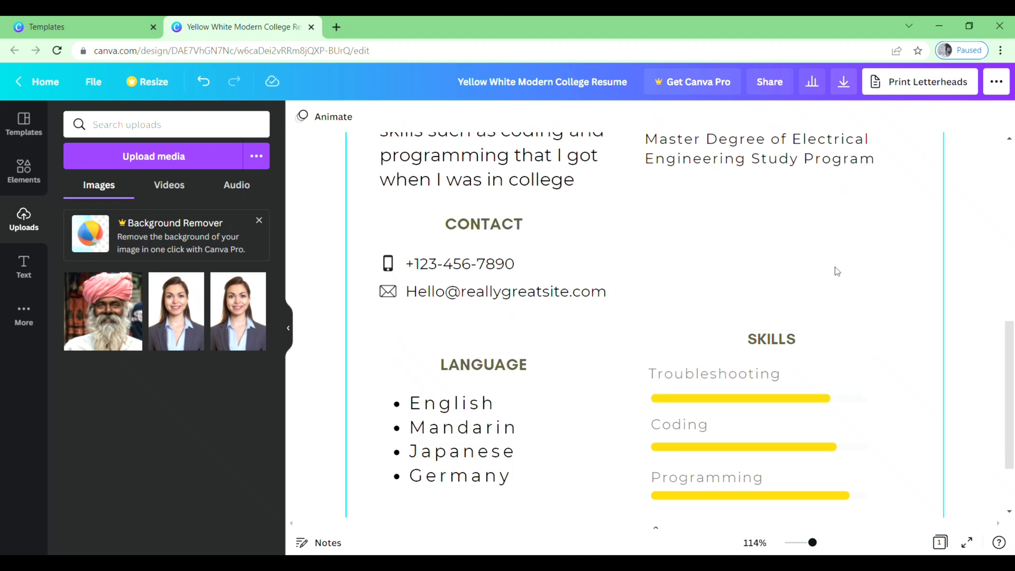
{"action": "left_click", "coordinate": [24, 267]}
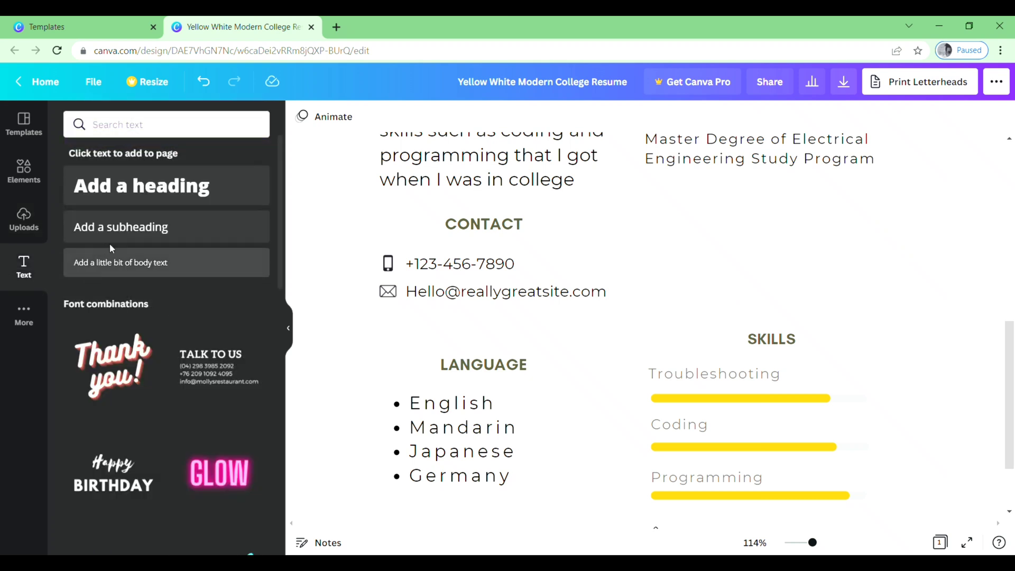
- Add a WORK EXPERIENCE subheading under the education entries, shrunk and set in League Spartan
{"action": "left_click", "coordinate": [151, 228]}
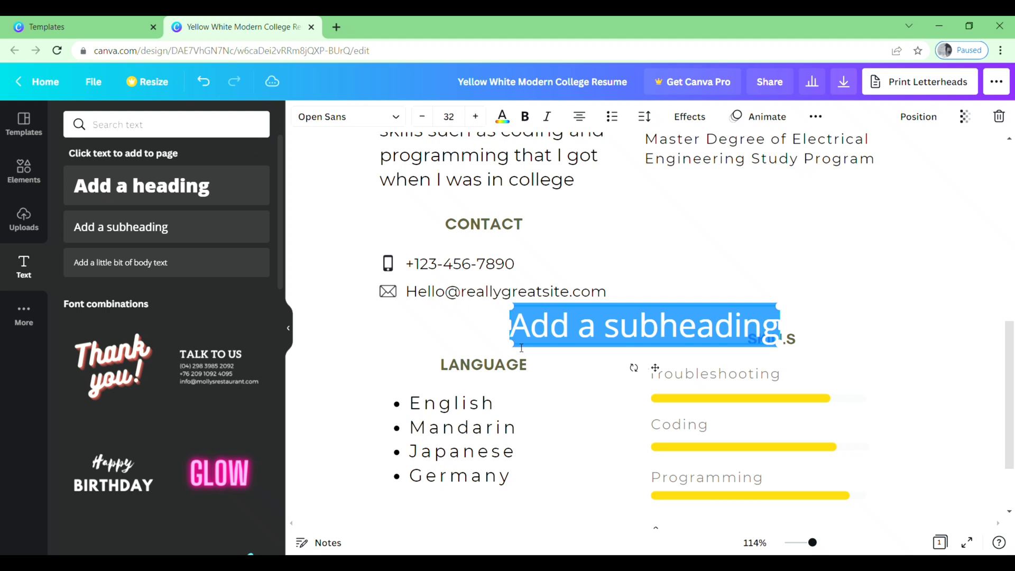
{"action": "type", "text": "WORK EXPERIENCE"}
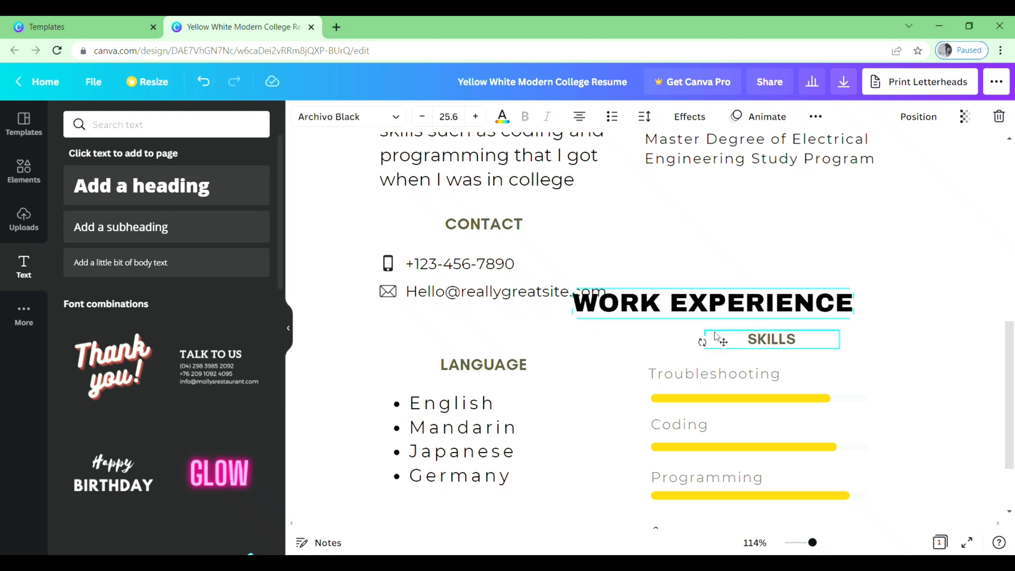
{"action": "left_click_drag", "start_coordinate": [731, 346], "coordinate": [771, 240]}
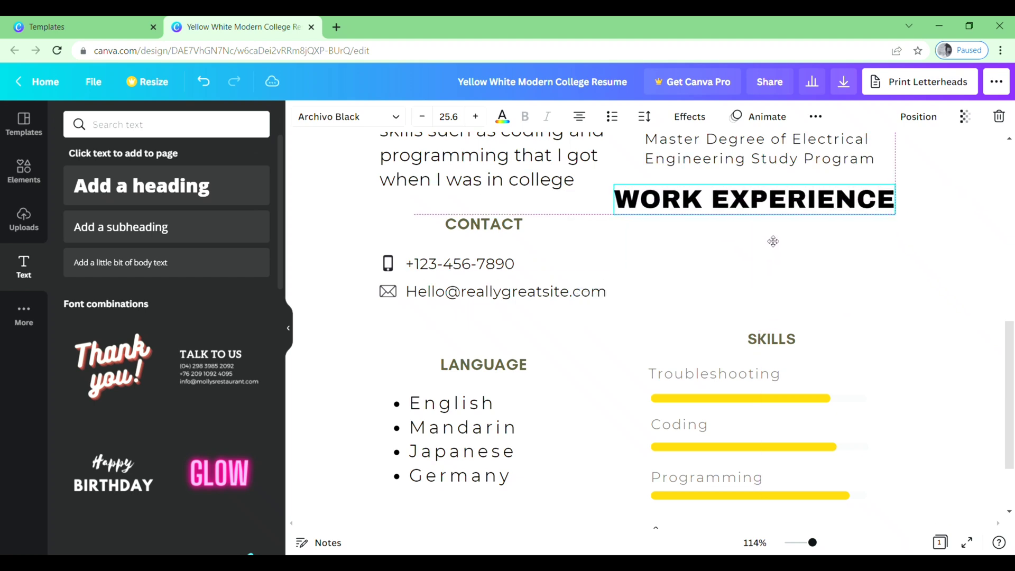
{"action": "left_click_drag", "start_coordinate": [894, 219], "coordinate": [810, 211]}
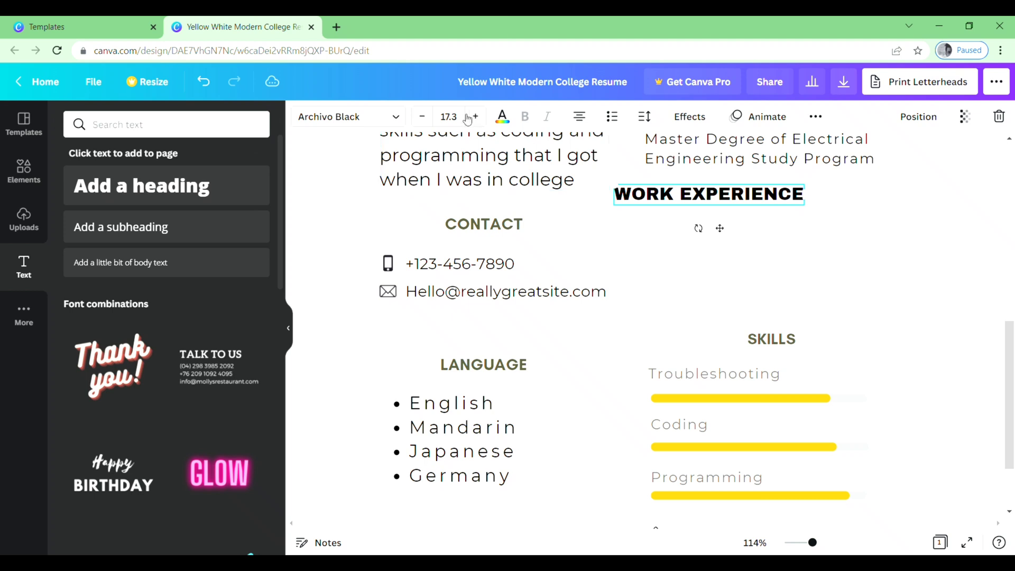
{"action": "left_click", "coordinate": [399, 120]}
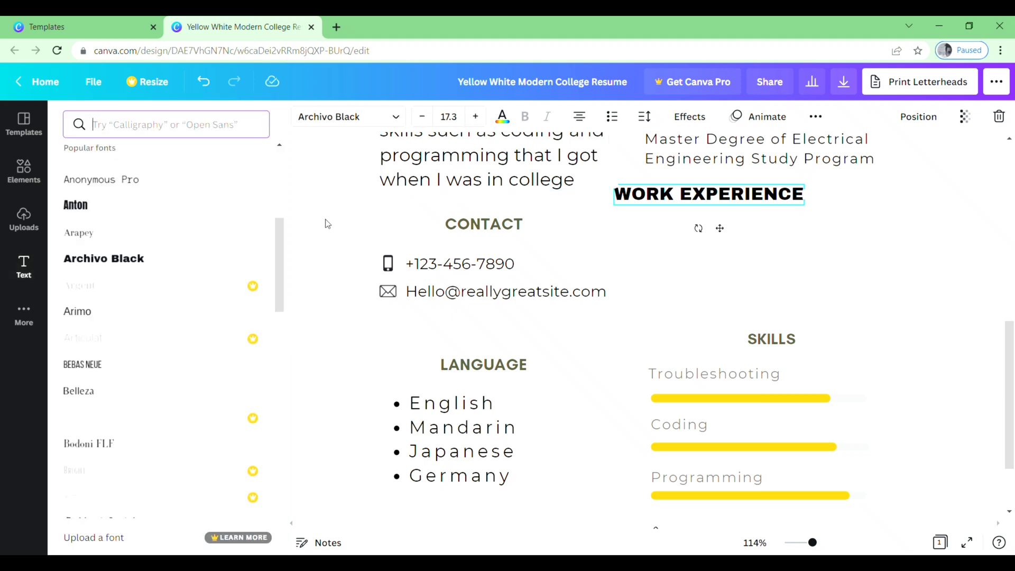
{"action": "left_click_drag", "start_coordinate": [275, 240], "coordinate": [280, 423]}
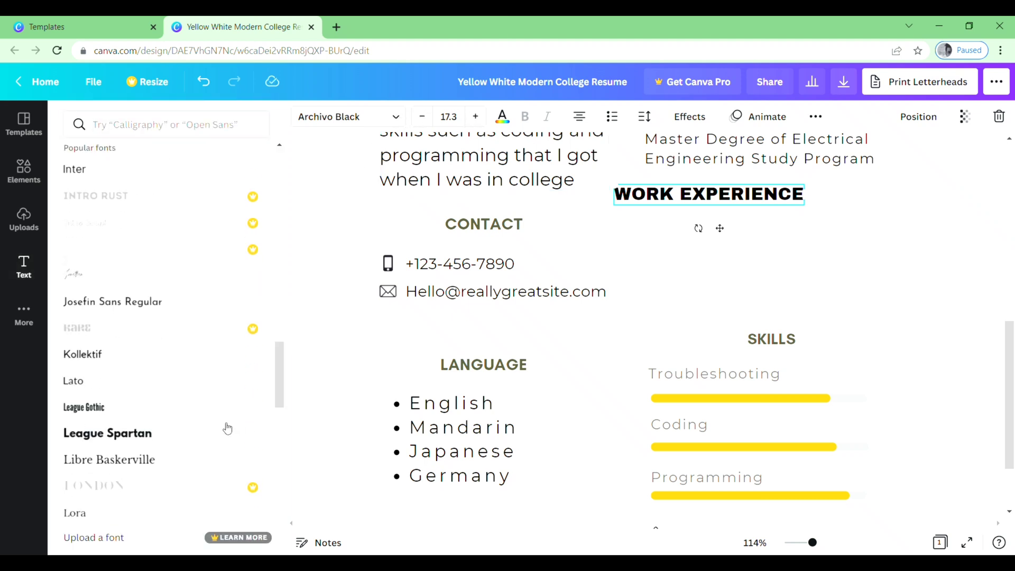
{"action": "left_click", "coordinate": [205, 439]}
{"action": "left_click", "coordinate": [822, 199]}
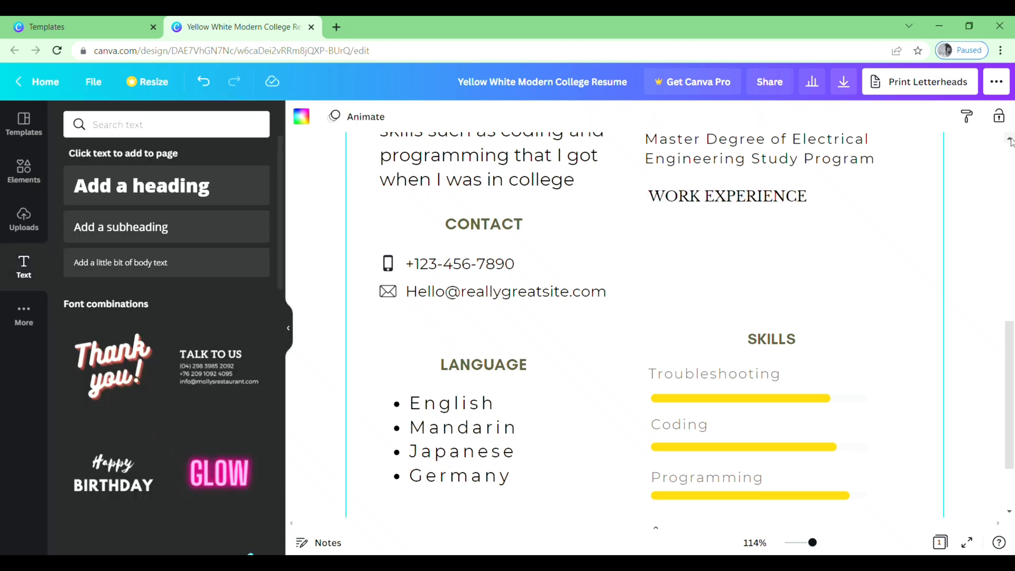
- Add a two-line body text box of placeholder letters and place it beneath the heading
{"action": "left_click", "coordinate": [171, 264]}
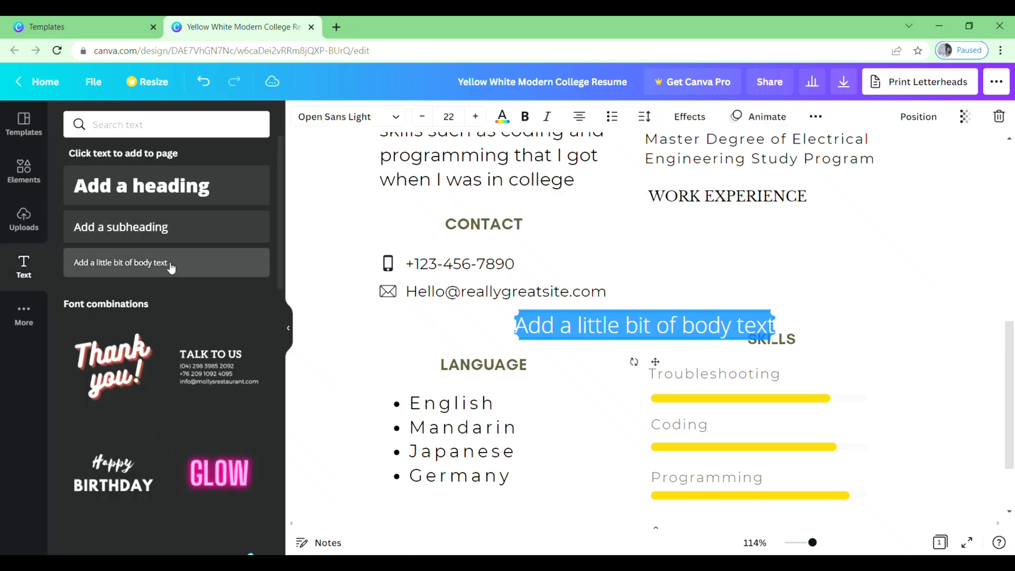
{"action": "left_click", "coordinate": [628, 334]}
{"action": "type", "text": "GDHGFKSDFK"}
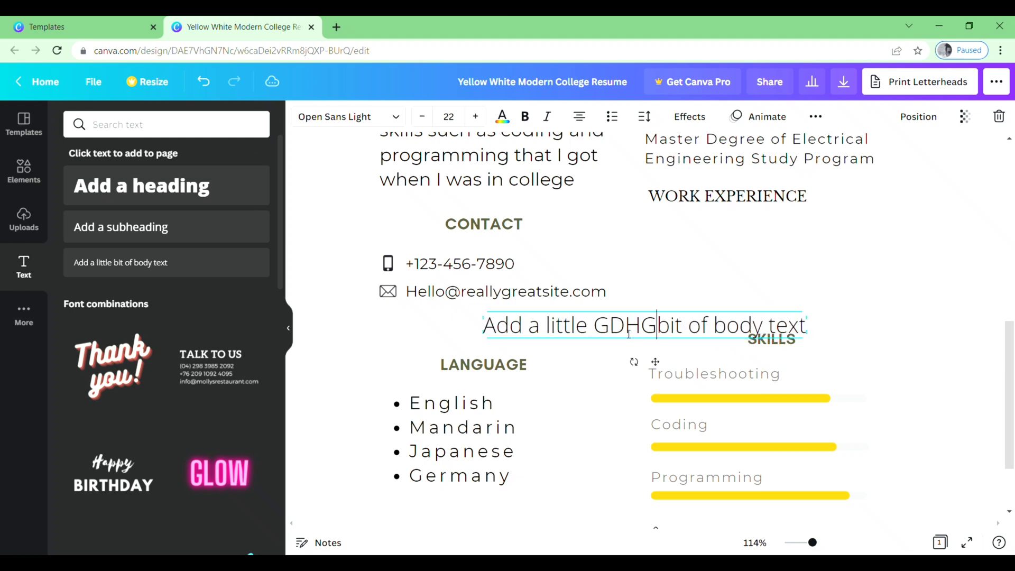
{"action": "key", "text": "Return"}
{"action": "type", "text": "XCBVXNB"}
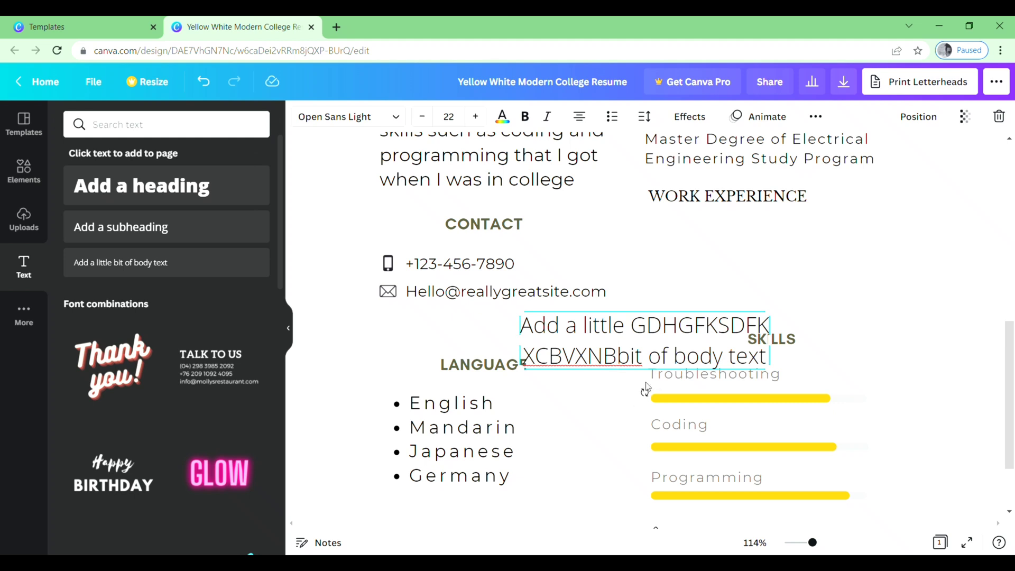
{"action": "left_click", "coordinate": [633, 403]}
{"action": "left_click", "coordinate": [676, 349]}
{"action": "left_click_drag", "start_coordinate": [676, 349], "coordinate": [801, 251]}
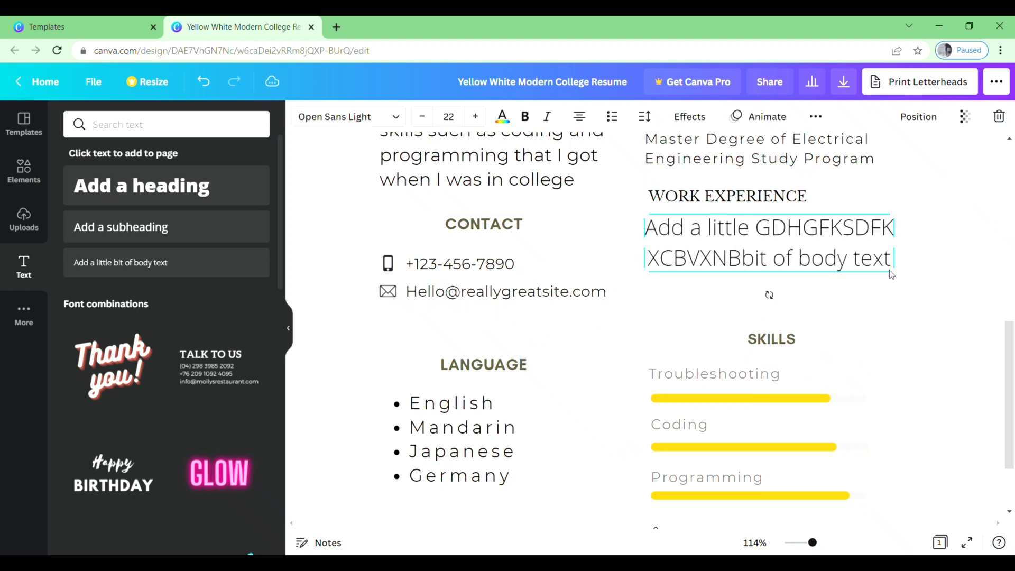
{"action": "left_click_drag", "start_coordinate": [892, 274], "coordinate": [854, 264]}
{"action": "scroll", "coordinate": [928, 344], "scroll_direction": "up", "scroll_amount": 3}
{"action": "left_click", "coordinate": [928, 374]}
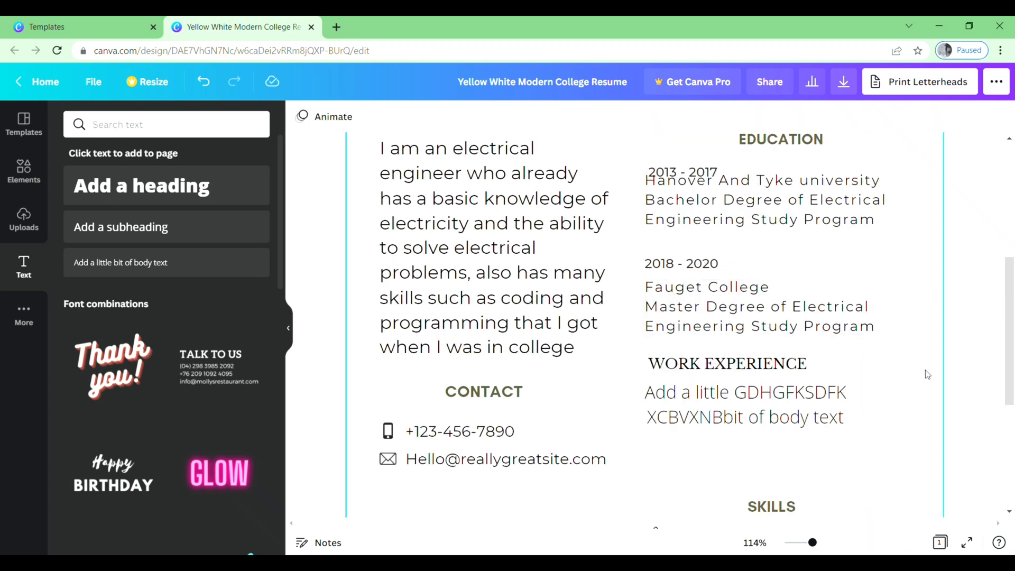
{"action": "scroll", "coordinate": [928, 374], "scroll_direction": "down", "scroll_amount": 3}
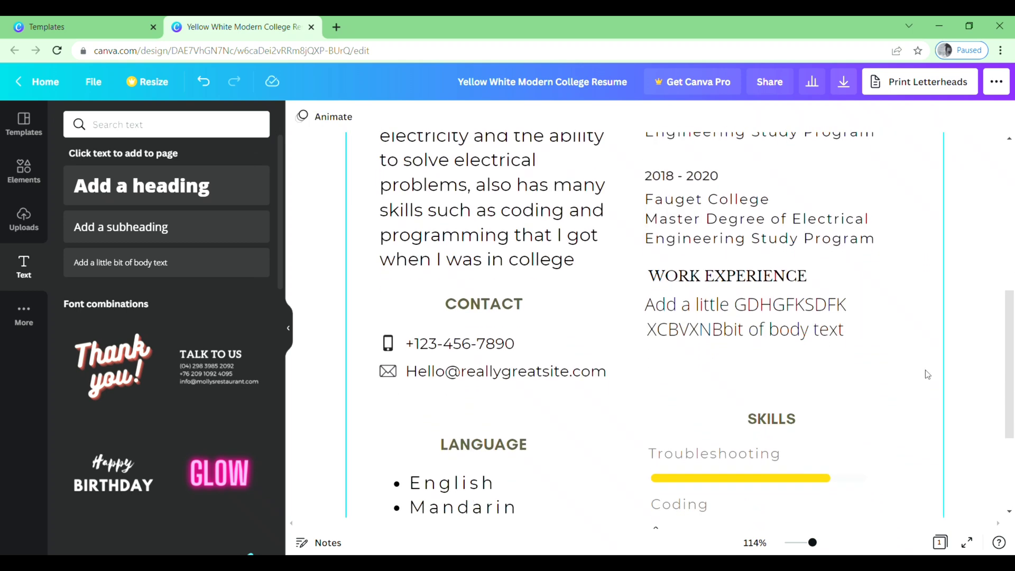
{"action": "scroll", "coordinate": [928, 374], "scroll_direction": "down", "scroll_amount": 5}
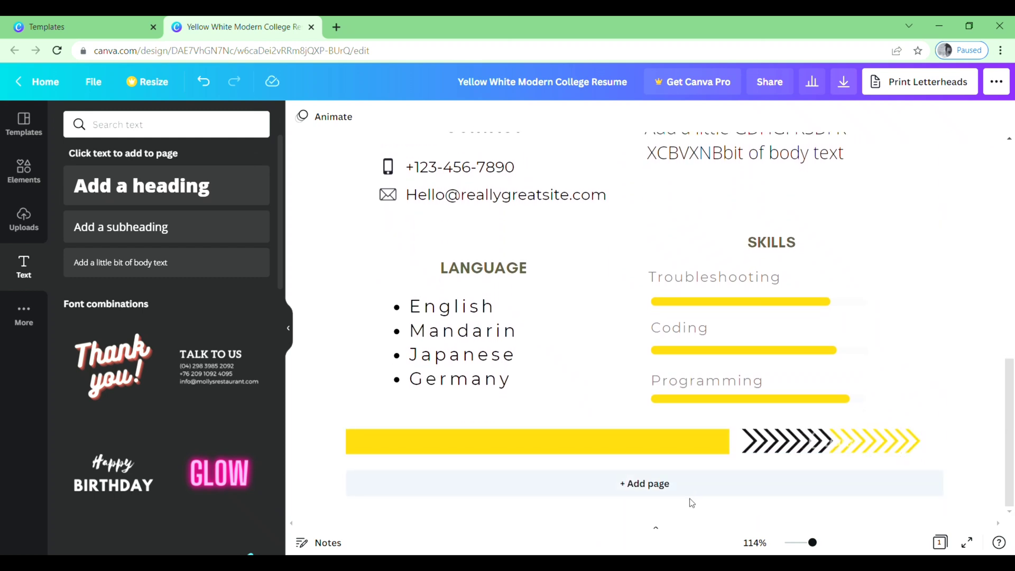
{"action": "left_click", "coordinate": [690, 499]}
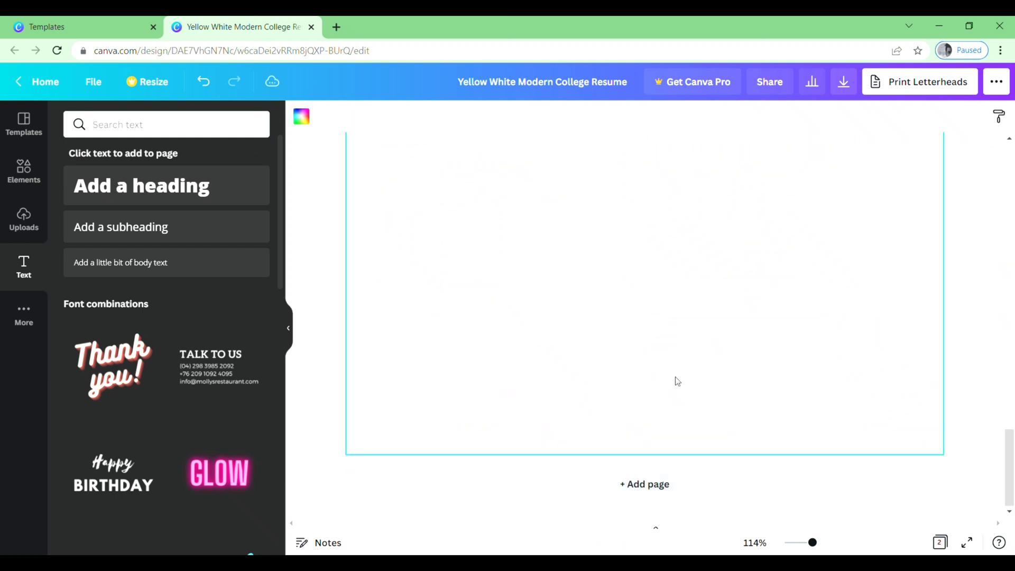
{"action": "left_click_drag", "start_coordinate": [1010, 467], "coordinate": [1011, 418]}
{"action": "key", "text": "Delete"}
{"action": "scroll", "coordinate": [982, 210], "scroll_direction": "up", "scroll_amount": 4}
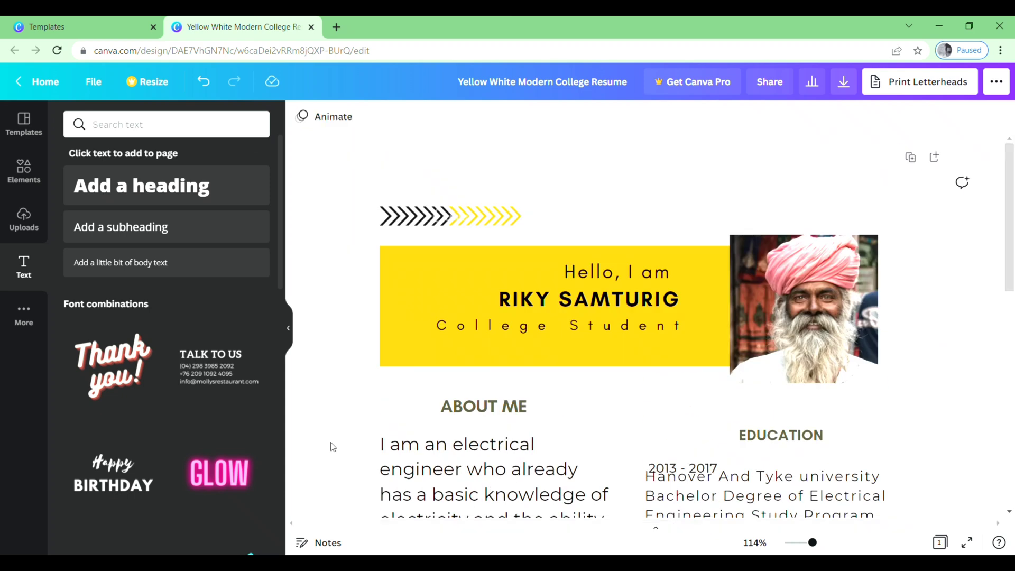
- Recolour the yellow header banner white and delete the chevron arrow graphic above it
{"action": "left_click", "coordinate": [406, 342]}
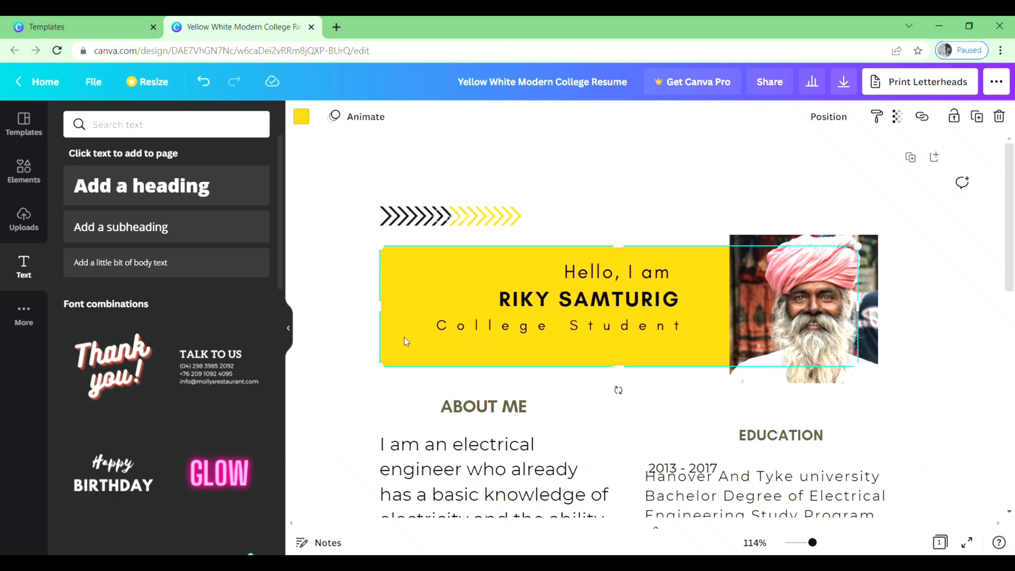
{"action": "left_click", "coordinate": [304, 121]}
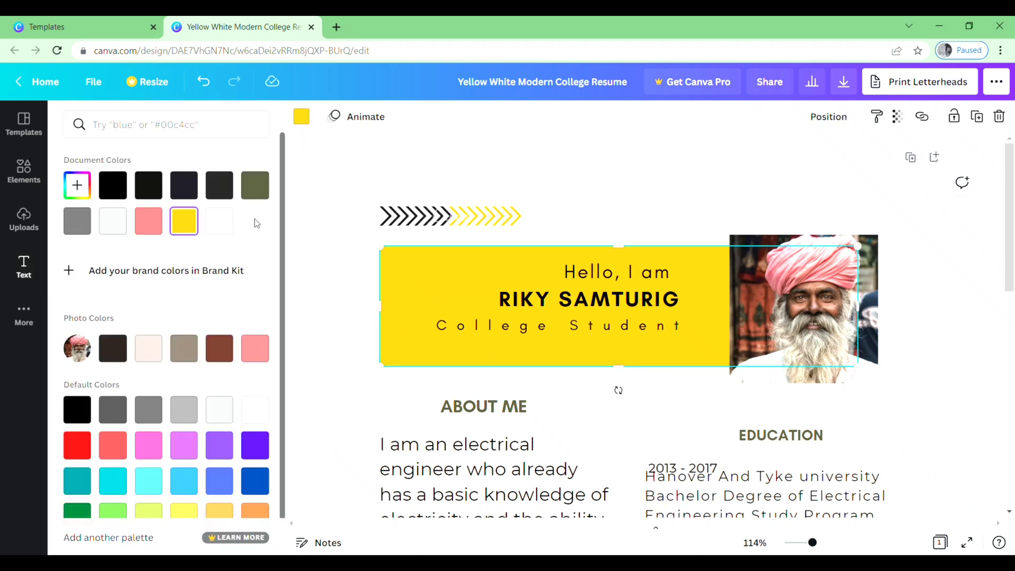
{"action": "left_click", "coordinate": [219, 409]}
{"action": "key", "text": "Escape"}
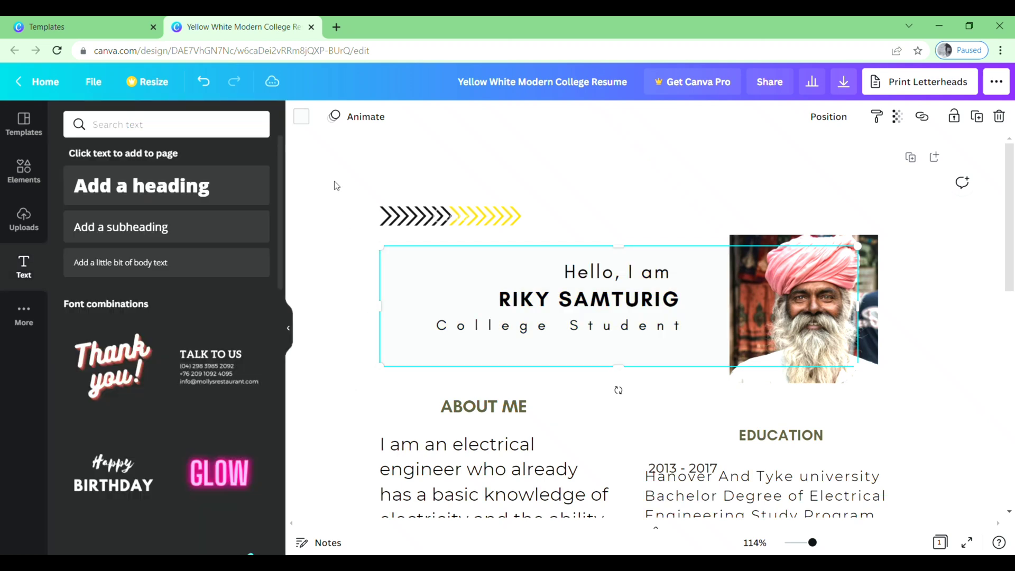
{"action": "left_click", "coordinate": [301, 117]}
{"action": "left_click", "coordinate": [220, 232]}
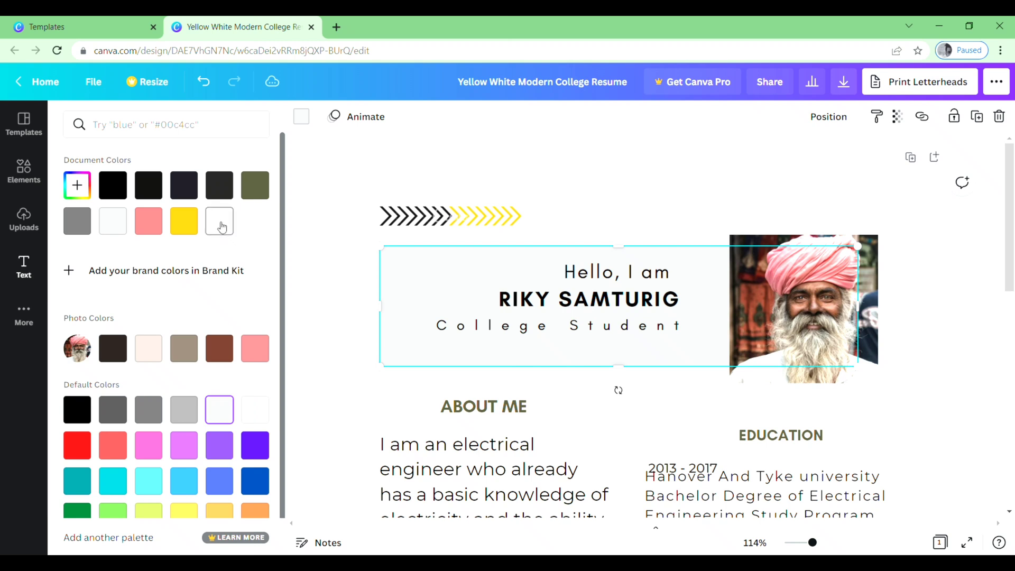
{"action": "key", "text": "Escape"}
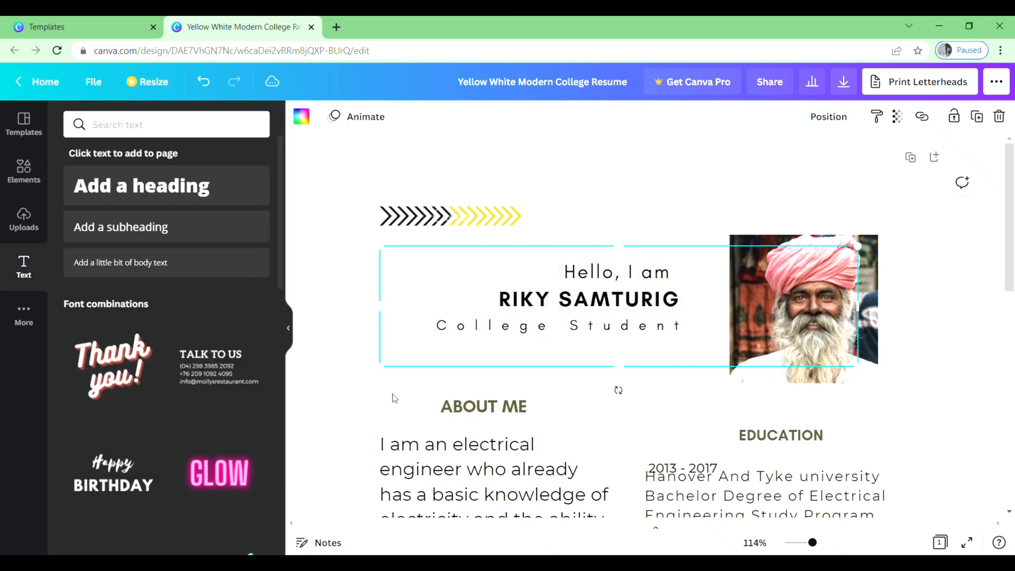
{"action": "left_click", "coordinate": [427, 222]}
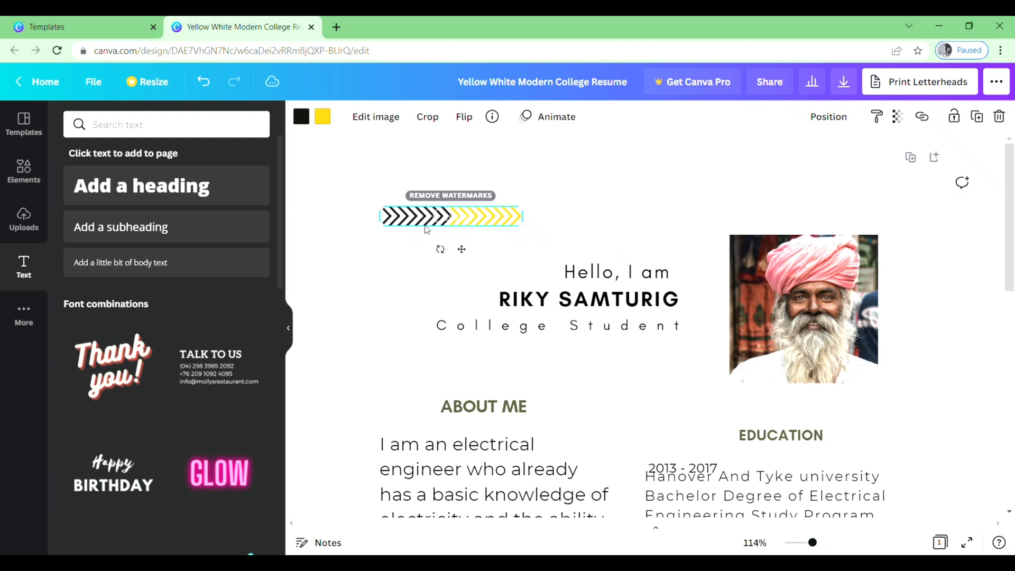
{"action": "key", "text": "Delete"}
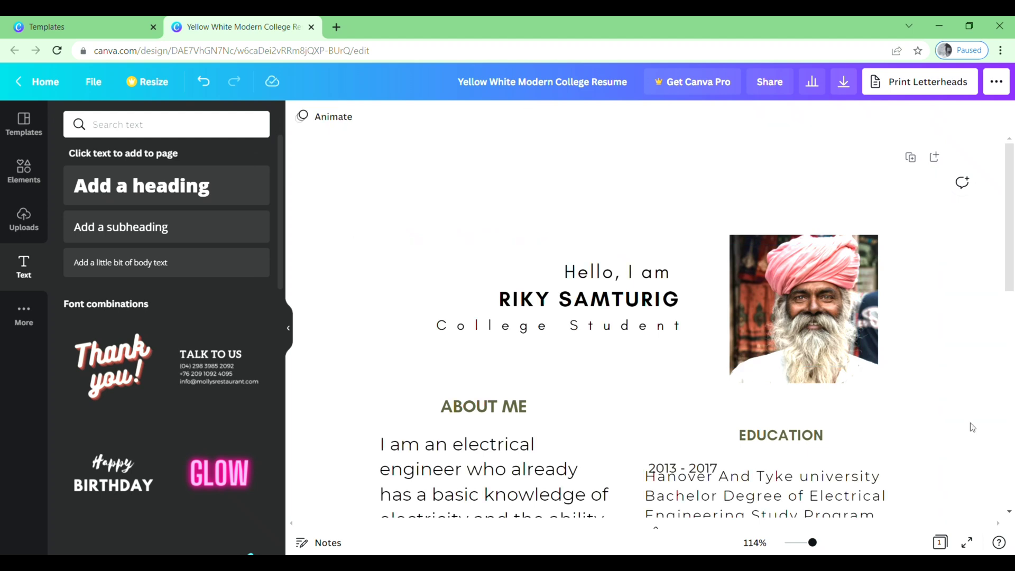
- Set the page background to the light peach colour from the photo's palette
{"action": "left_click", "coordinate": [401, 189]}
{"action": "left_click", "coordinate": [302, 116]}
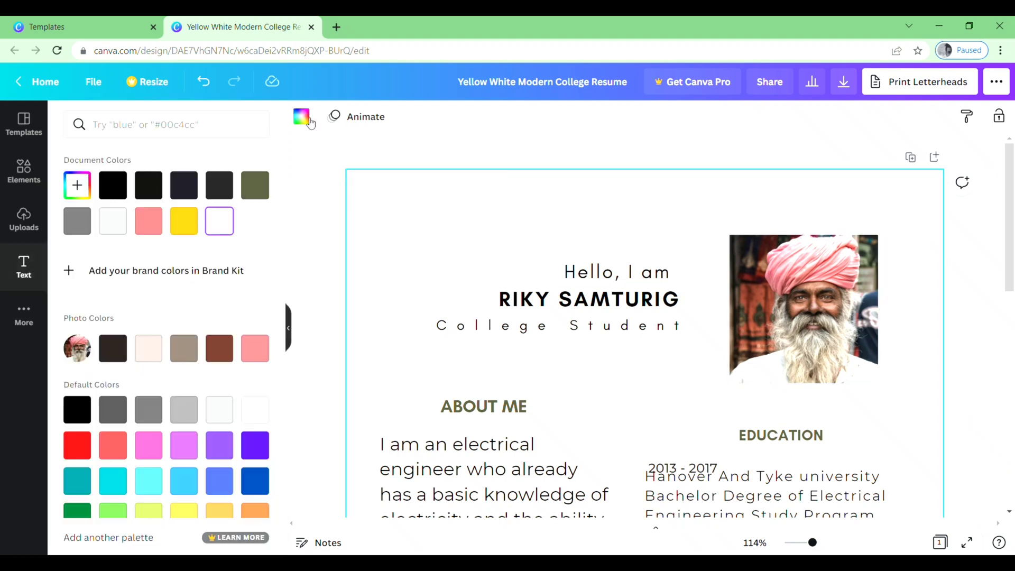
{"action": "scroll", "coordinate": [283, 233], "scroll_direction": "down", "scroll_amount": 1}
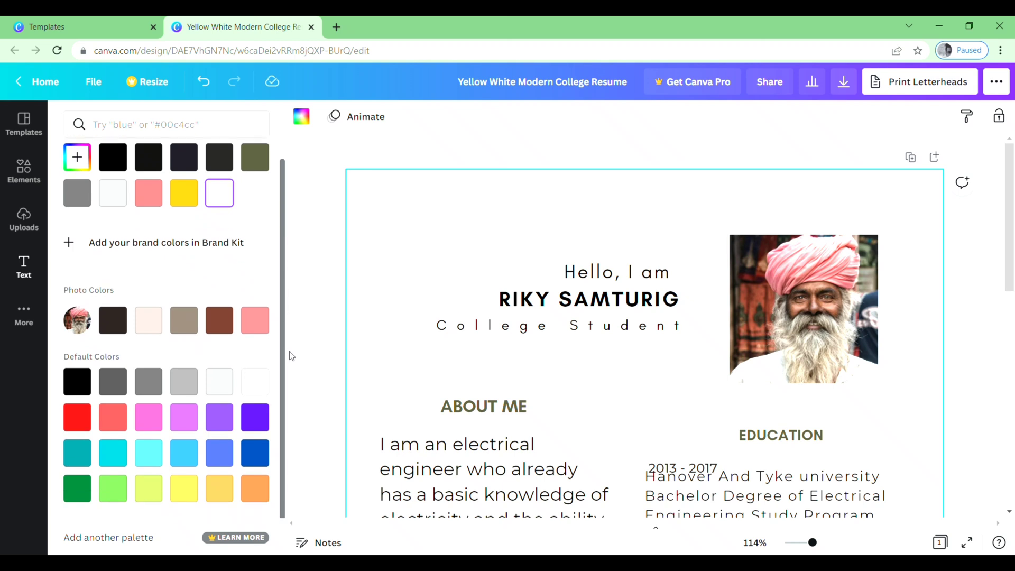
{"action": "left_click", "coordinate": [148, 321]}
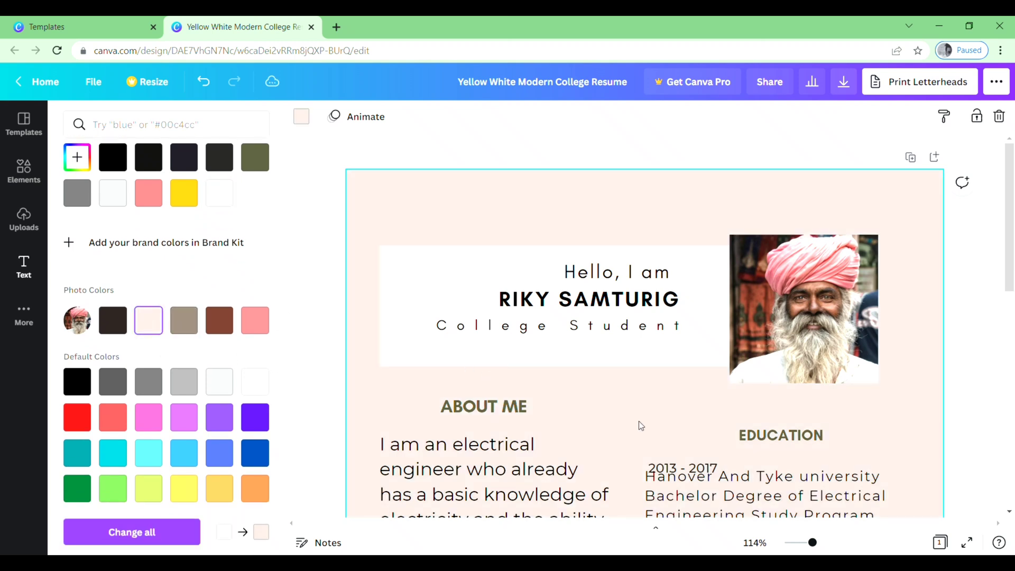
- Recolour the header banner behind the name with the same light peach
{"action": "left_click", "coordinate": [615, 350]}
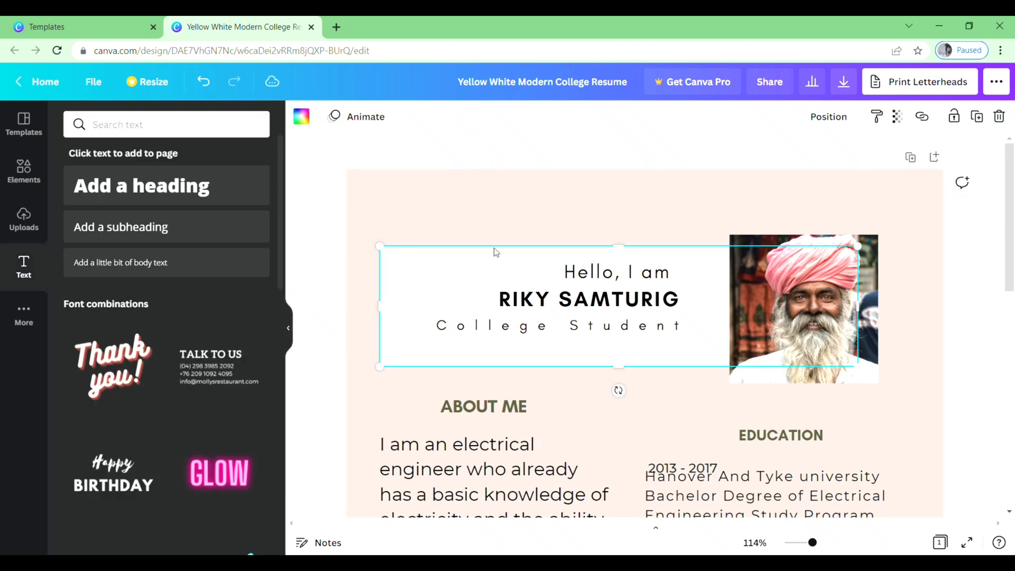
{"action": "left_click", "coordinate": [302, 117]}
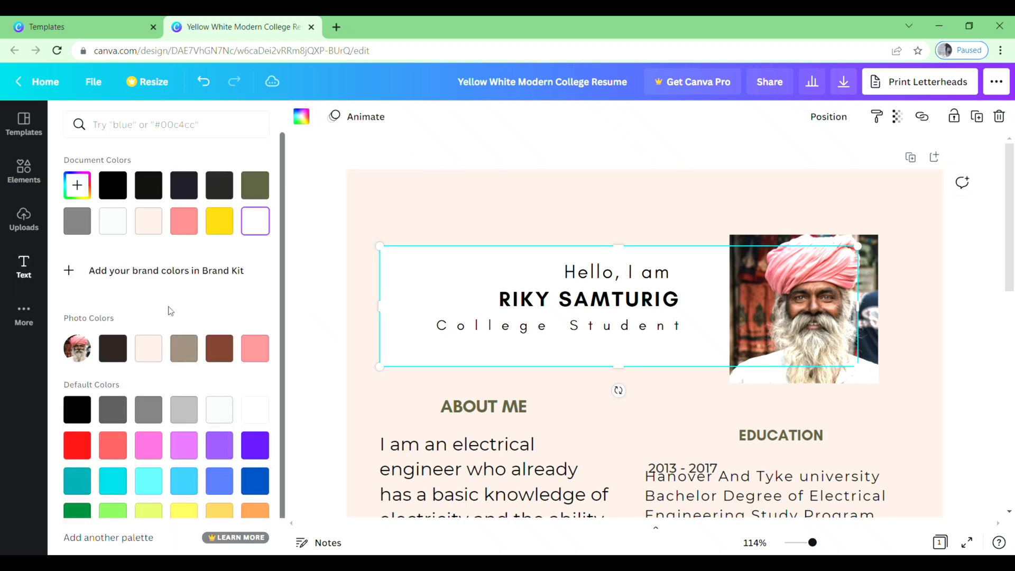
{"action": "left_click", "coordinate": [149, 348]}
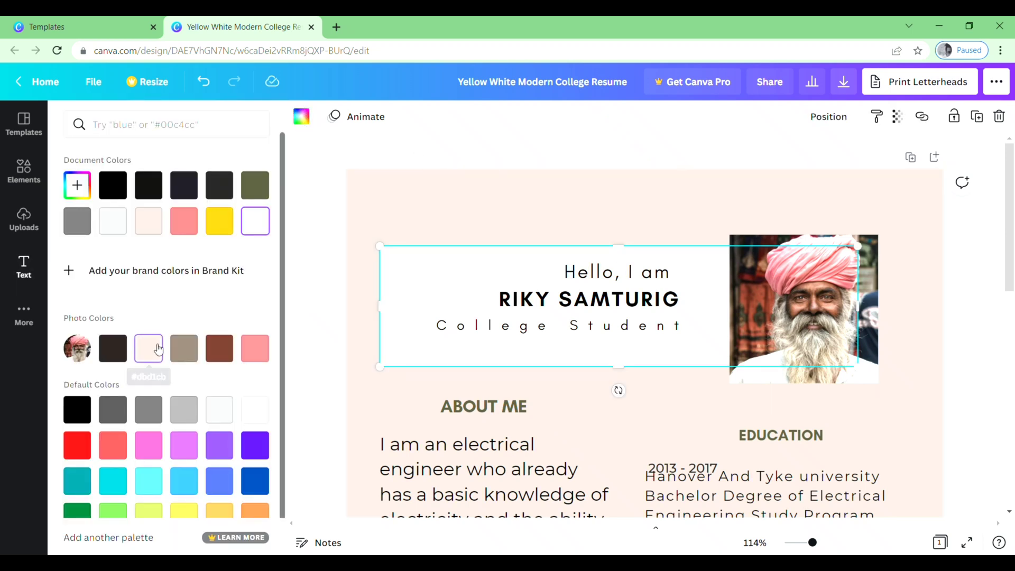
{"action": "left_click", "coordinate": [370, 394]}
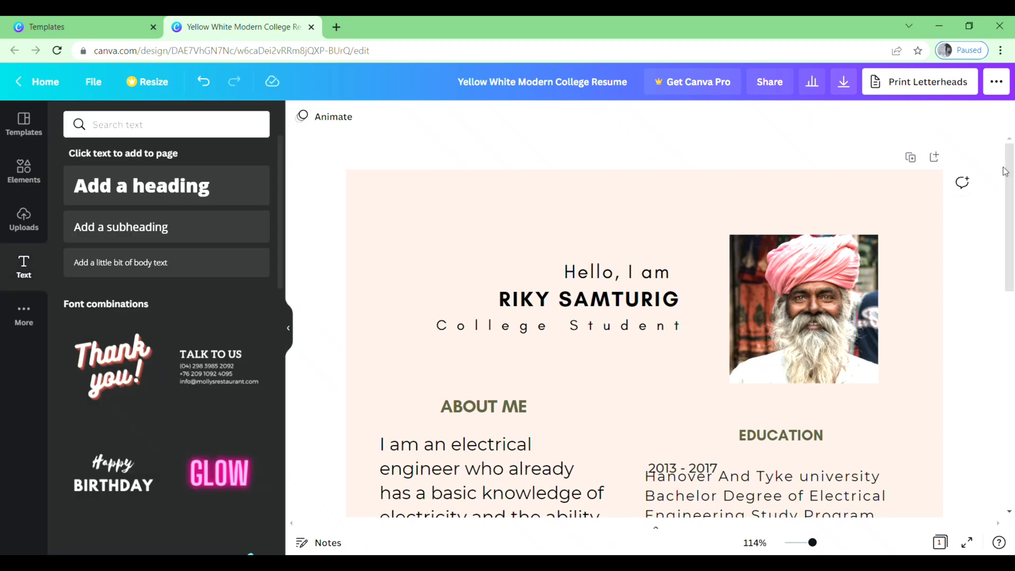
- Shrink the About Me paragraph to about 11 pt and the Fauget College entry to 10.9
{"action": "scroll", "coordinate": [634, 146], "scroll_direction": "down", "scroll_amount": 5}
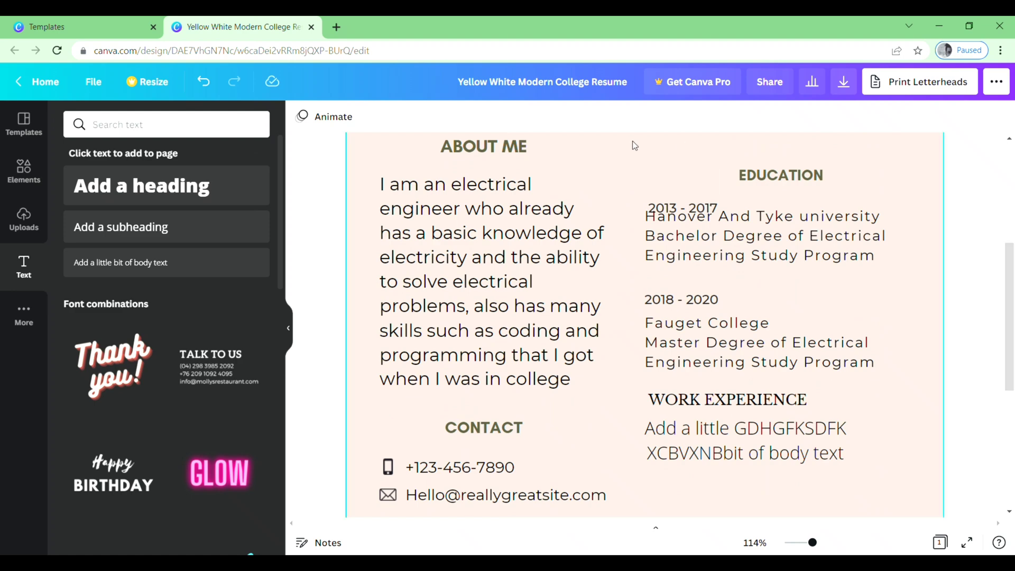
{"action": "left_click", "coordinate": [521, 236]}
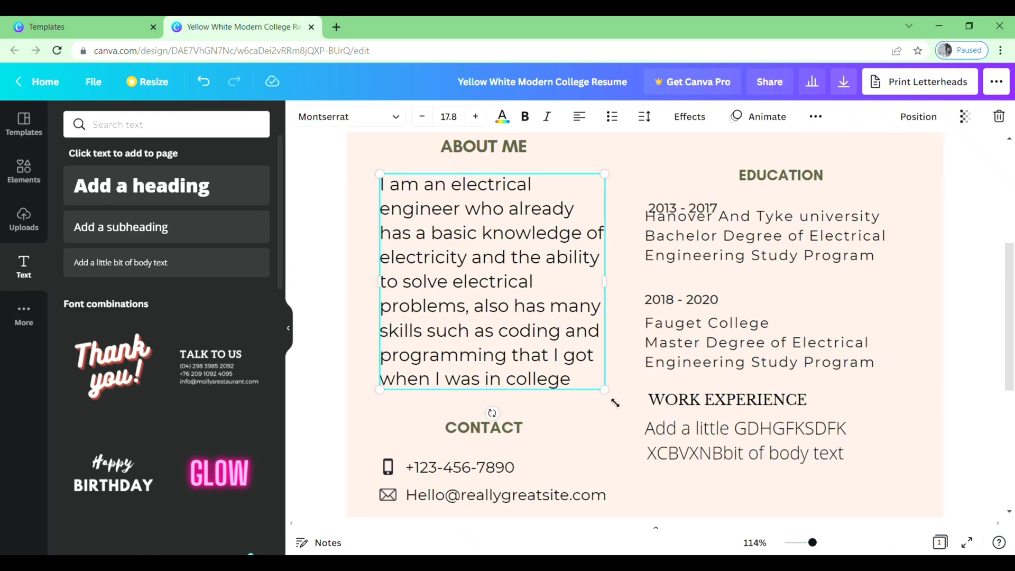
{"action": "left_click_drag", "start_coordinate": [604, 389], "coordinate": [541, 312]}
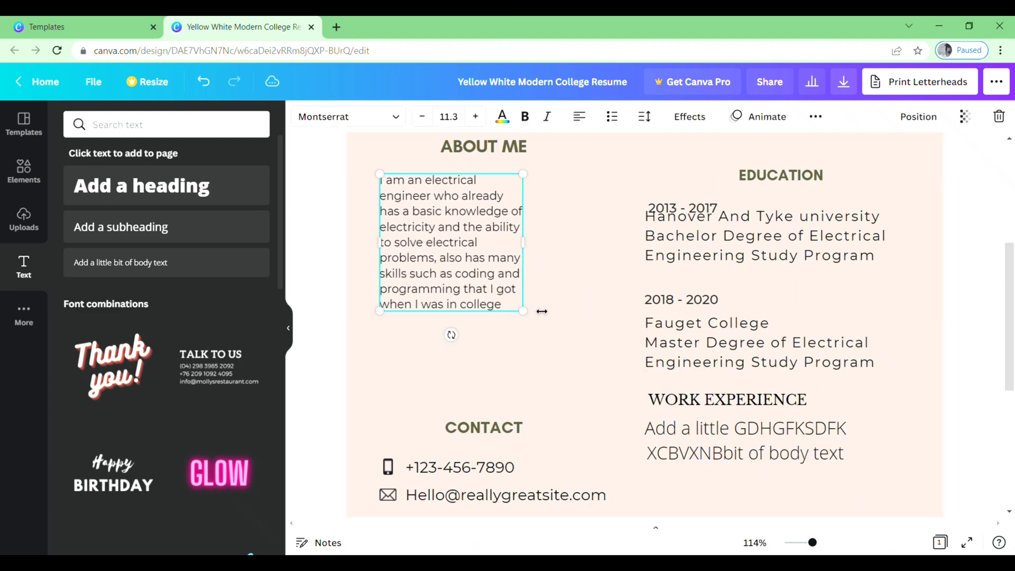
{"action": "left_click", "coordinate": [750, 339]}
{"action": "left_click_drag", "start_coordinate": [899, 376], "coordinate": [847, 356]}
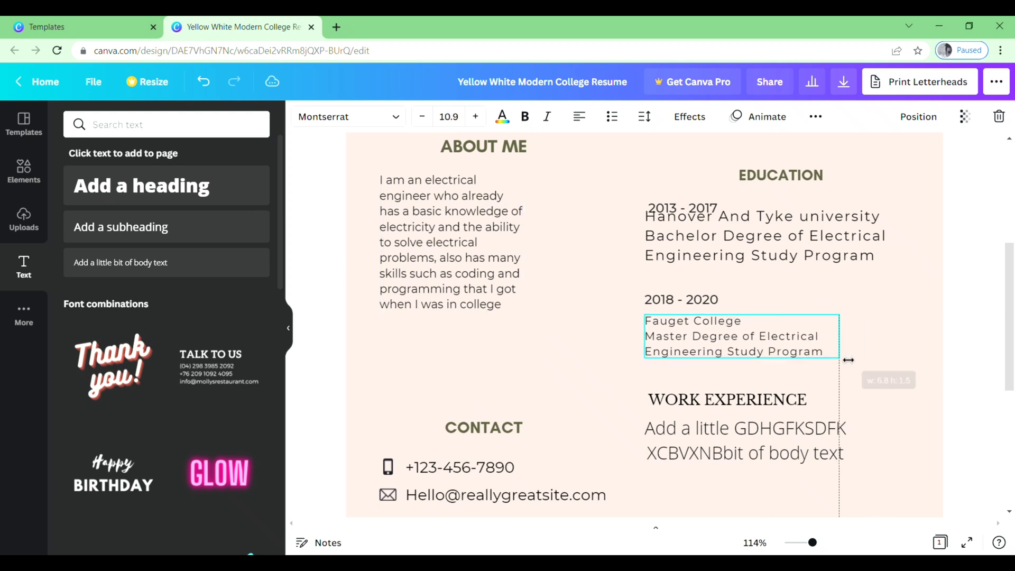
{"action": "left_click", "coordinate": [949, 343]}
{"action": "scroll", "coordinate": [951, 154], "scroll_direction": "up", "scroll_amount": 5}
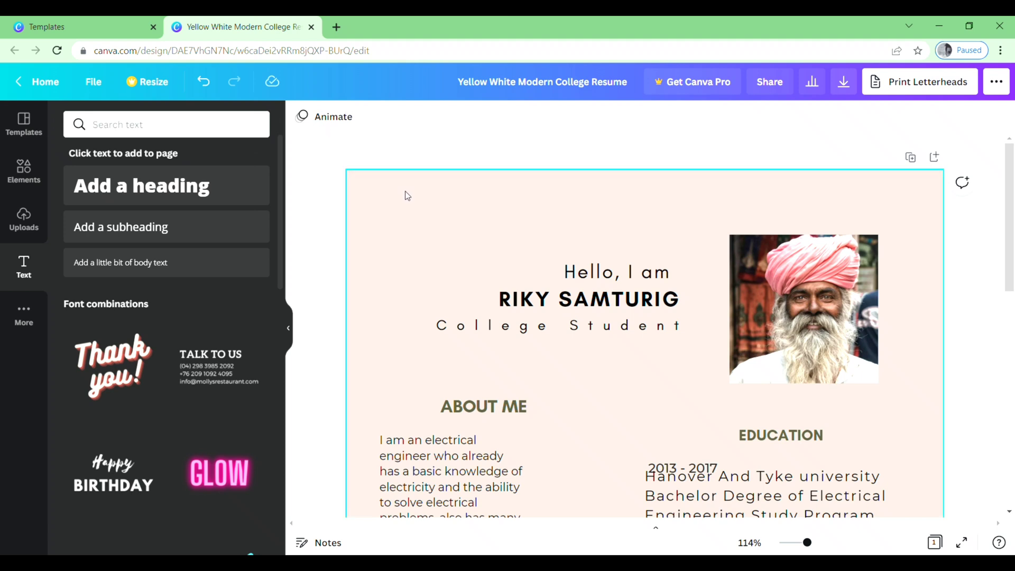
- Download the resume as a PDF Standard file, Yellow White Modern College Resume.pdf
{"action": "left_click", "coordinate": [407, 254]}
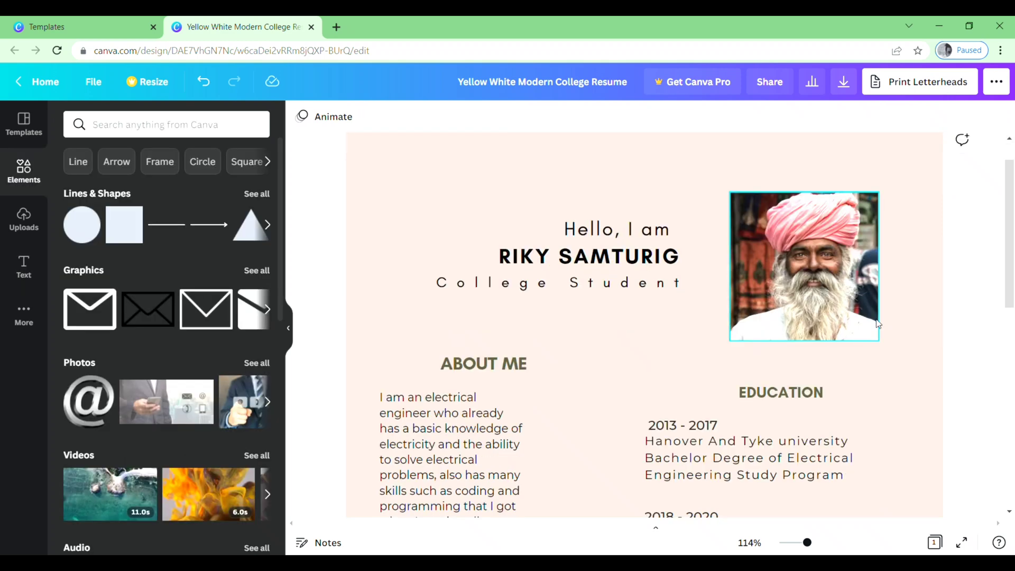
{"action": "scroll", "coordinate": [878, 324], "scroll_direction": "down", "scroll_amount": 2}
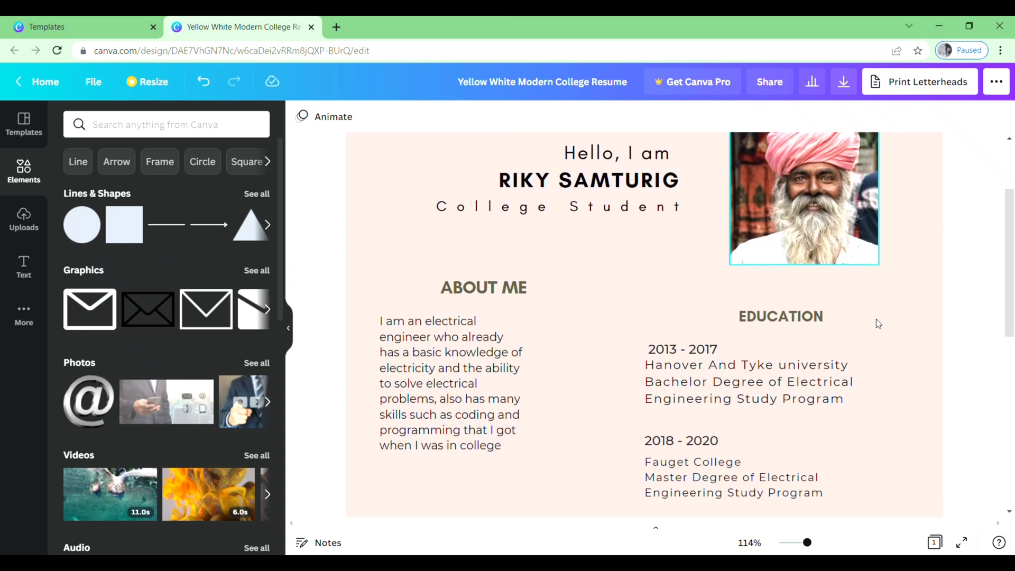
{"action": "scroll", "coordinate": [877, 323], "scroll_direction": "up", "scroll_amount": 3}
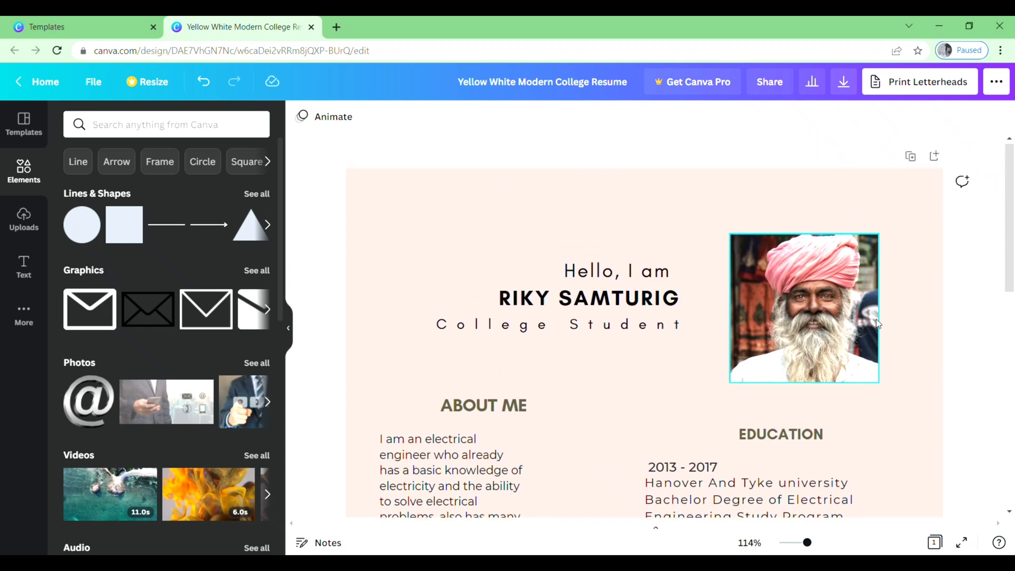
{"action": "left_click", "coordinate": [844, 84]}
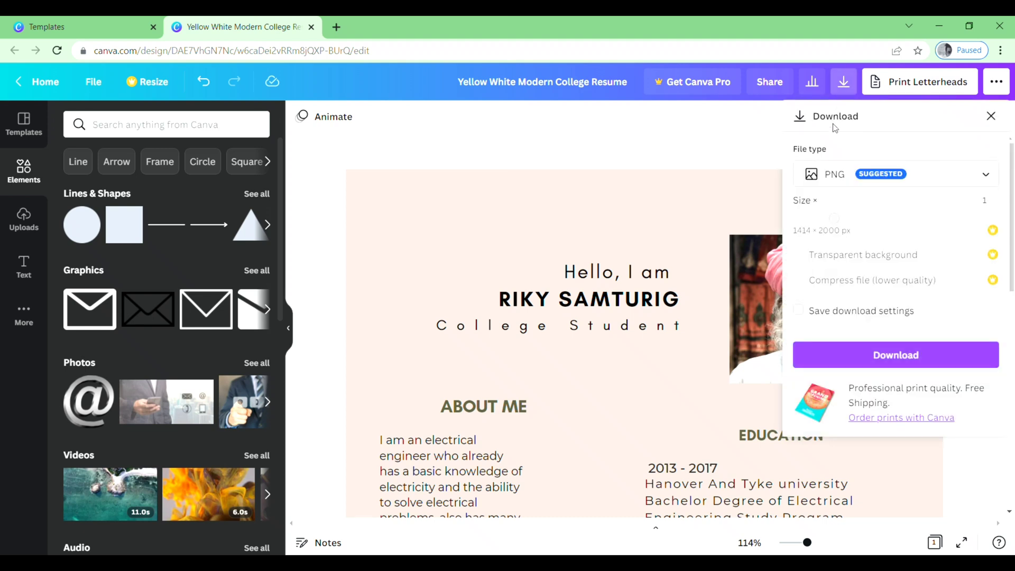
{"action": "left_click", "coordinate": [983, 178]}
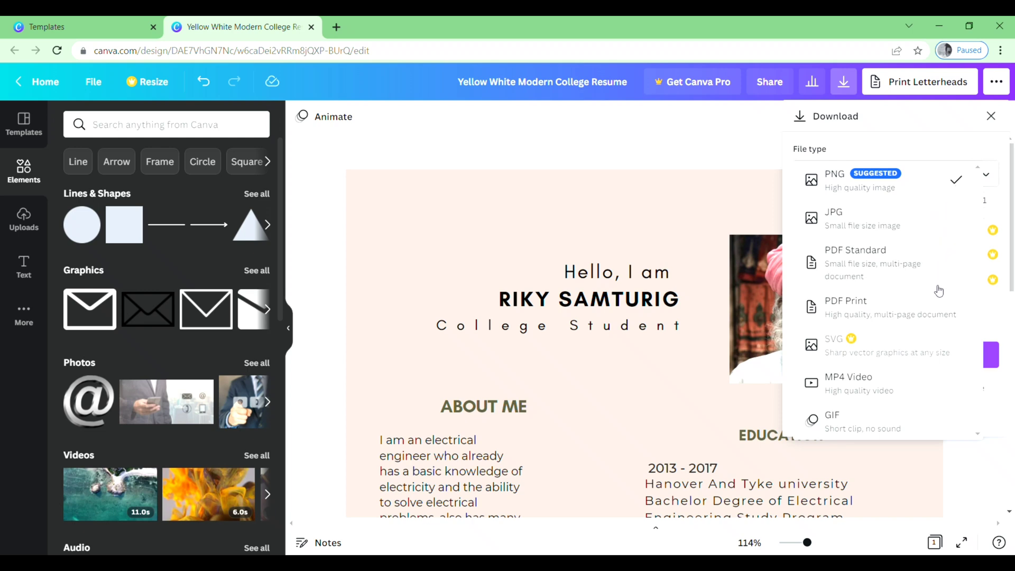
{"action": "left_click", "coordinate": [857, 268]}
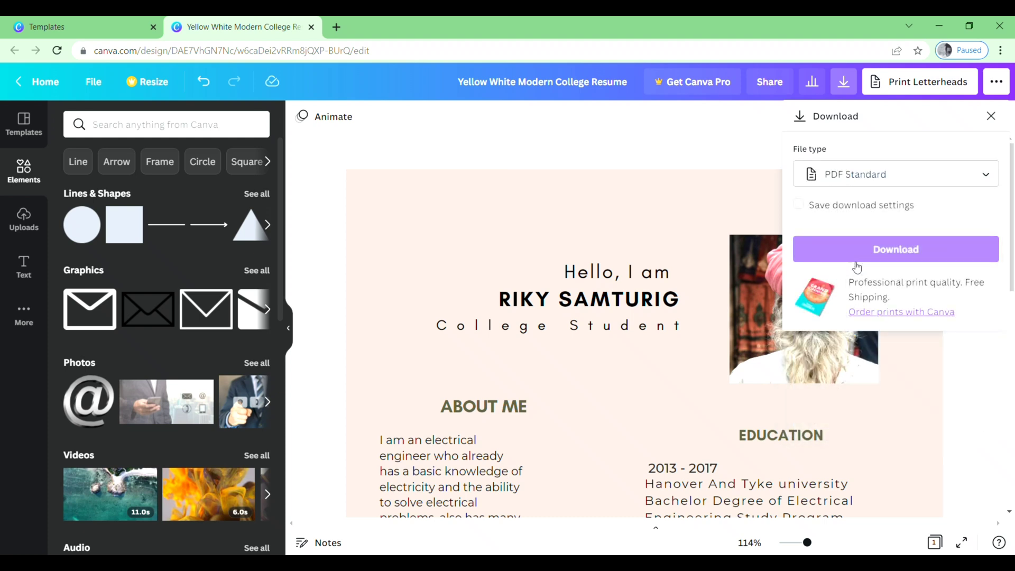
{"action": "left_click", "coordinate": [889, 252]}
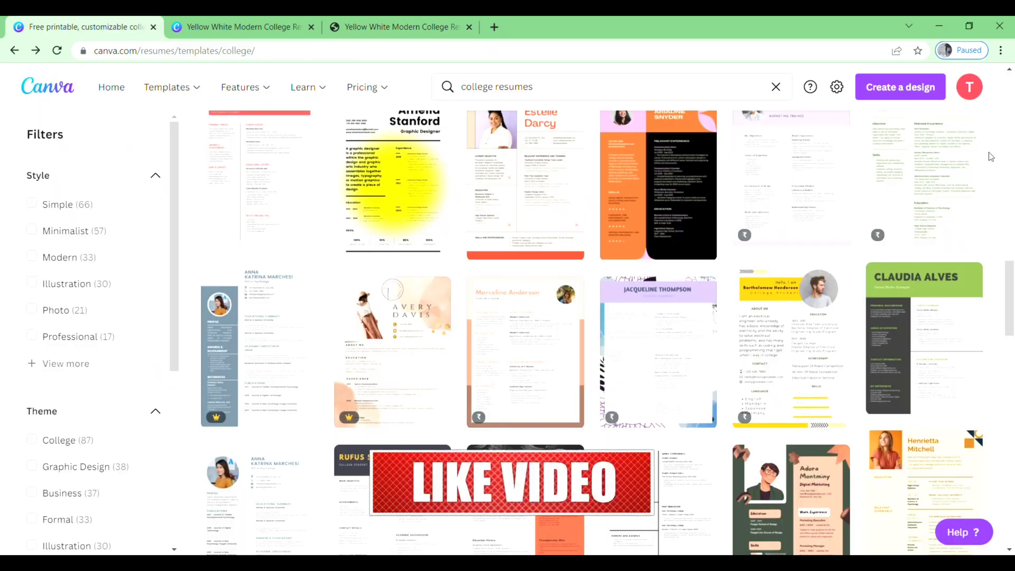
- Scroll through the downloaded resume PDF to review the finished one-page design
{"action": "scroll", "coordinate": [989, 155], "scroll_direction": "down", "scroll_amount": 2}
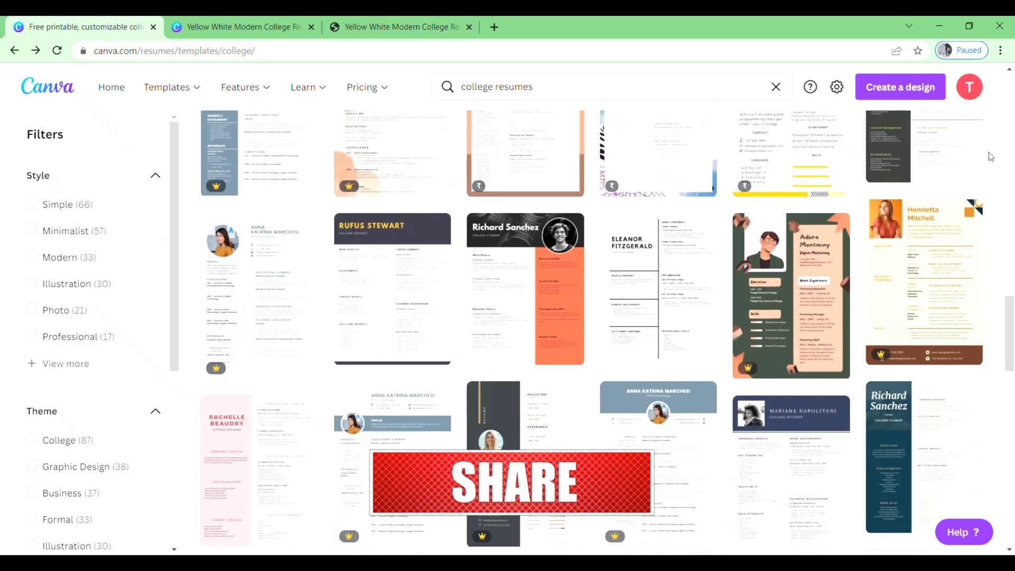